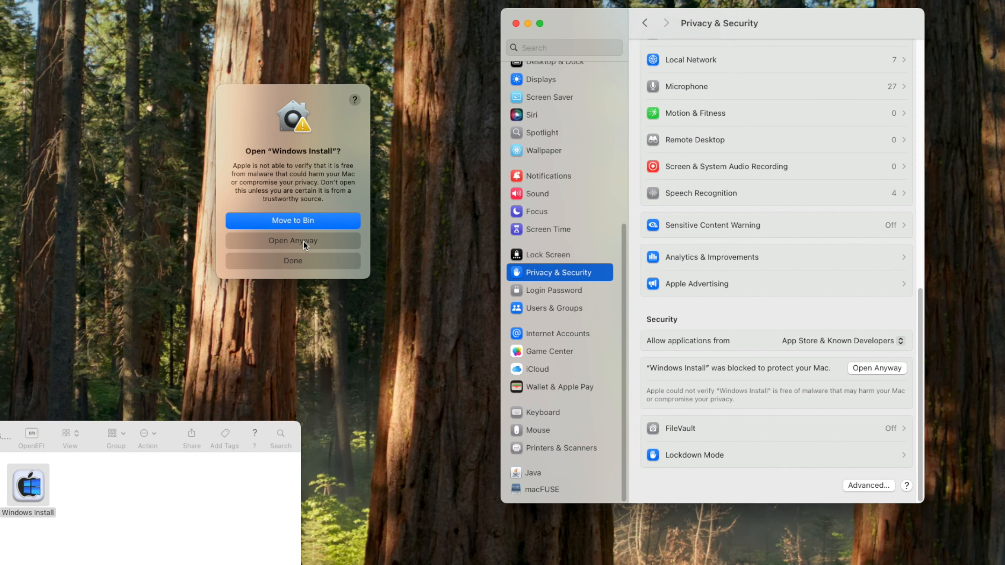
Approve the blocked Windows Install app via Open Anyway, authorizing with the administrator password
click(307, 244)
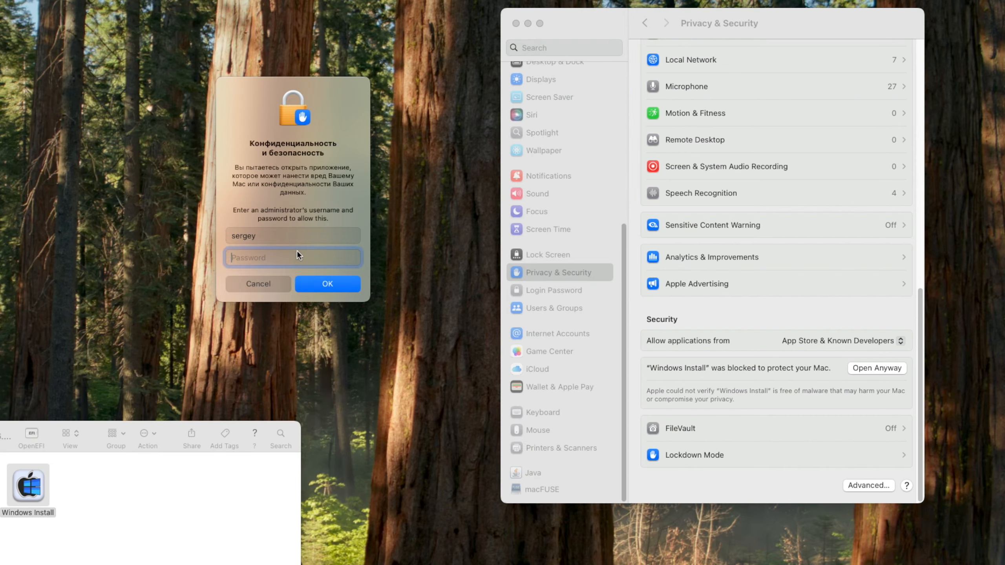
text(•••)
click(308, 284)
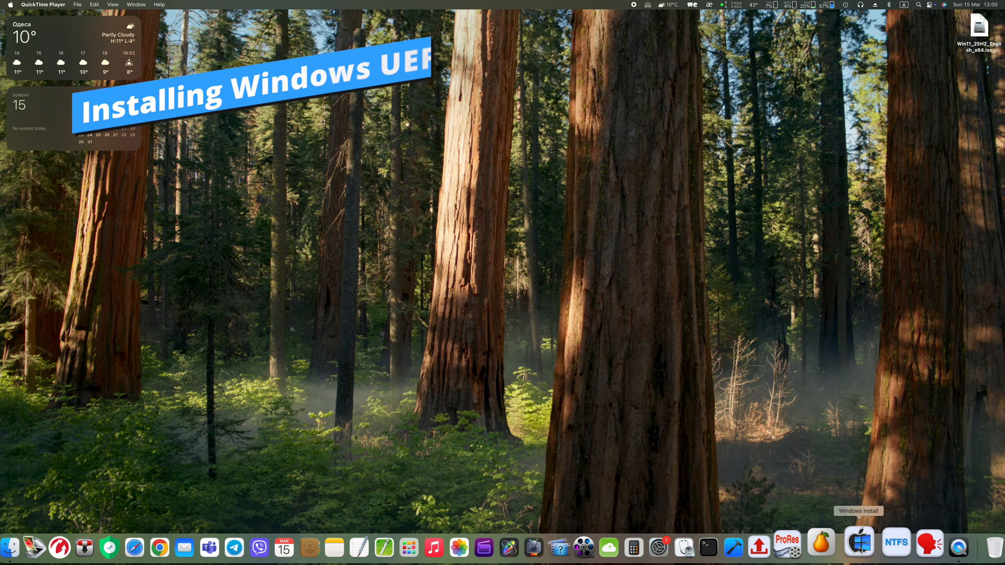
Launch Windows Install from the Dock, move its window up-left, and keep Data as the volume
click(859, 549)
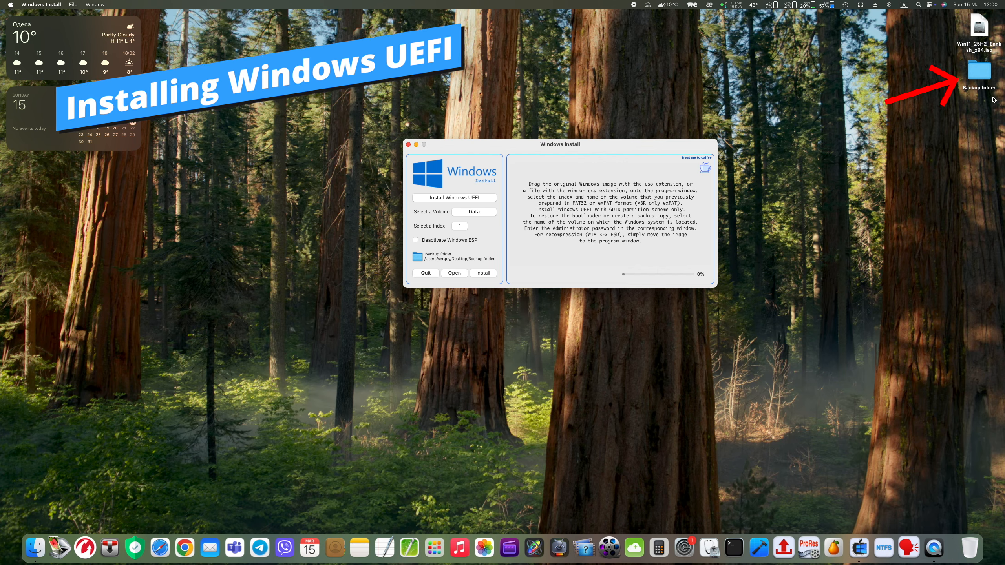
drag(668, 147, 613, 104)
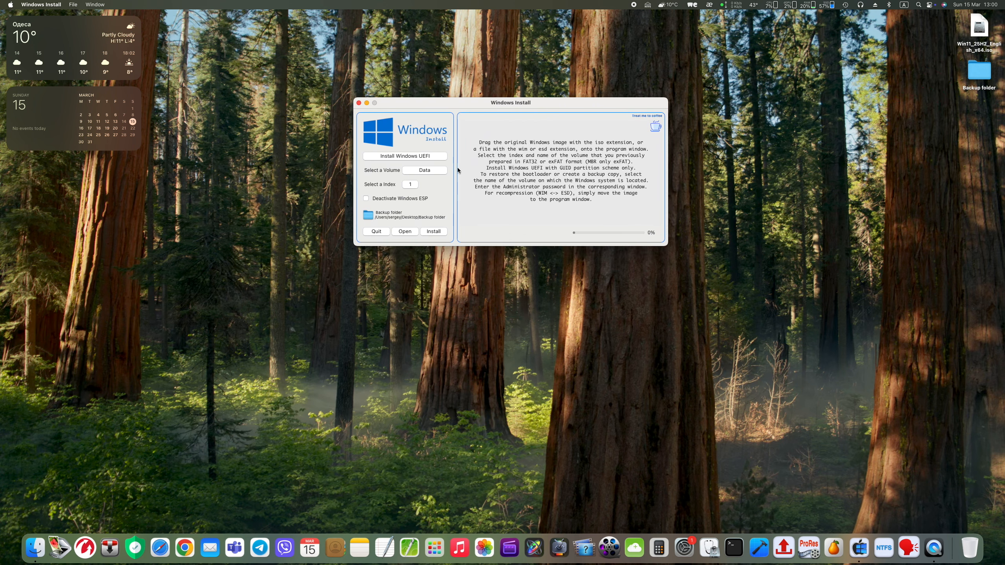
click(438, 170)
click(438, 170)
Open Disk Utility with the administrator password and select the Samsung SSD 970 EVO Plus
click(705, 548)
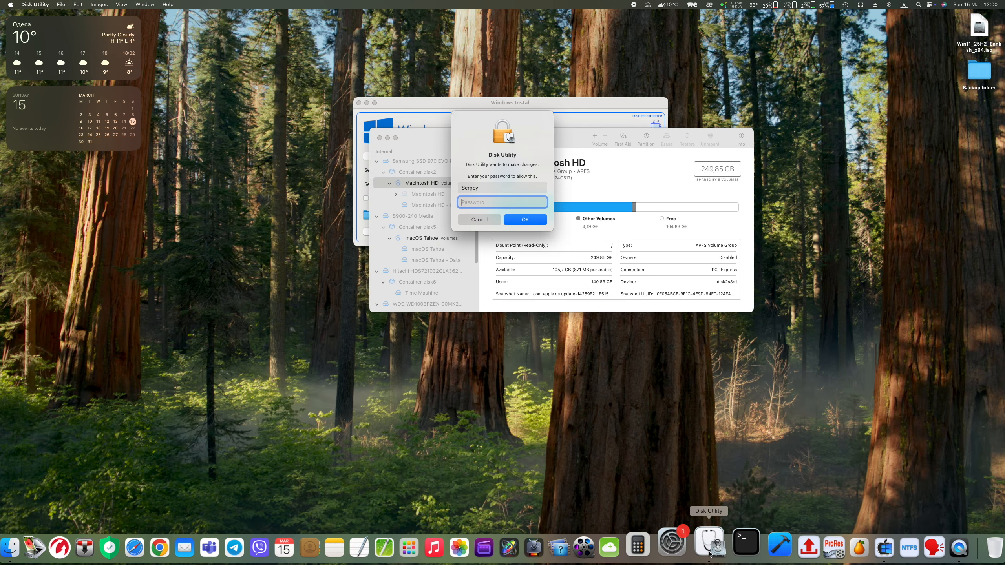
text(••••)
click(535, 223)
drag(460, 139, 560, 258)
click(539, 280)
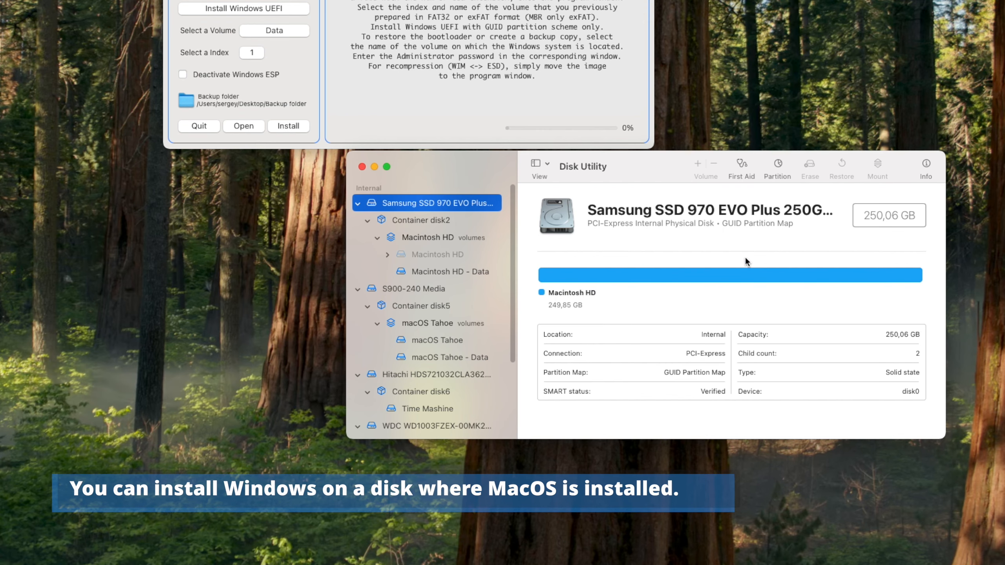
Add a 65,7 GB ExFAT partition named Windows11 to the Samsung SSD and apply the layout
click(777, 165)
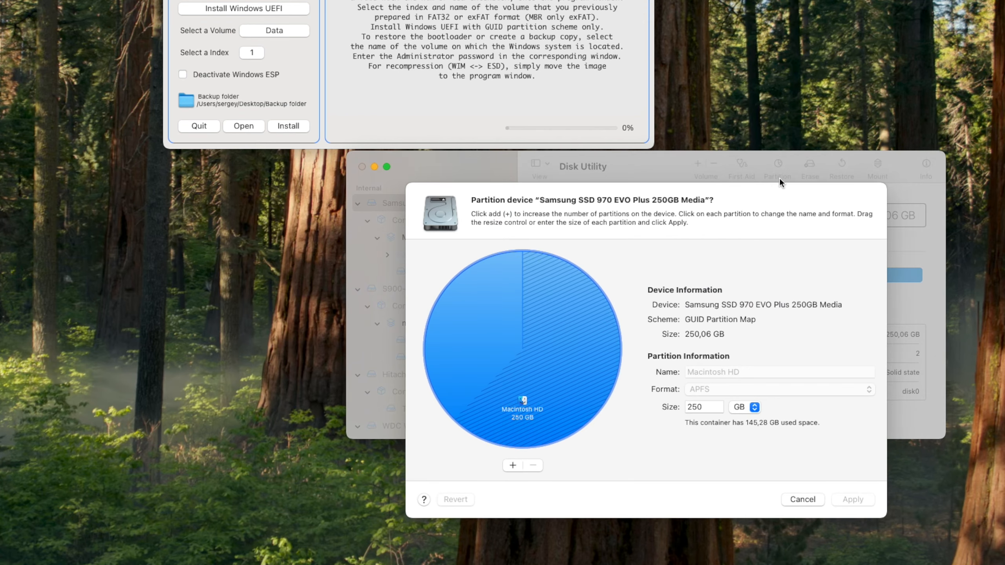
click(512, 466)
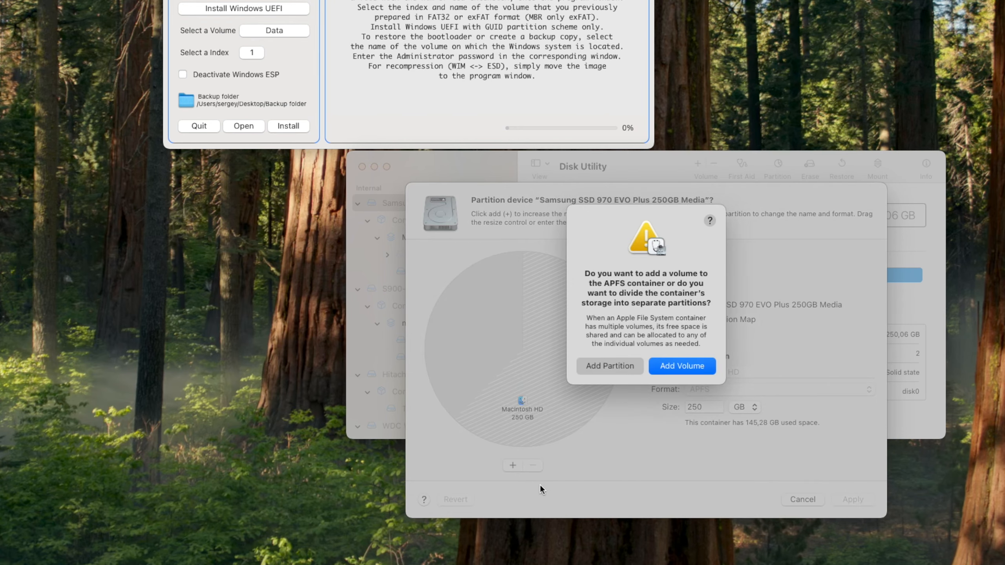
click(617, 367)
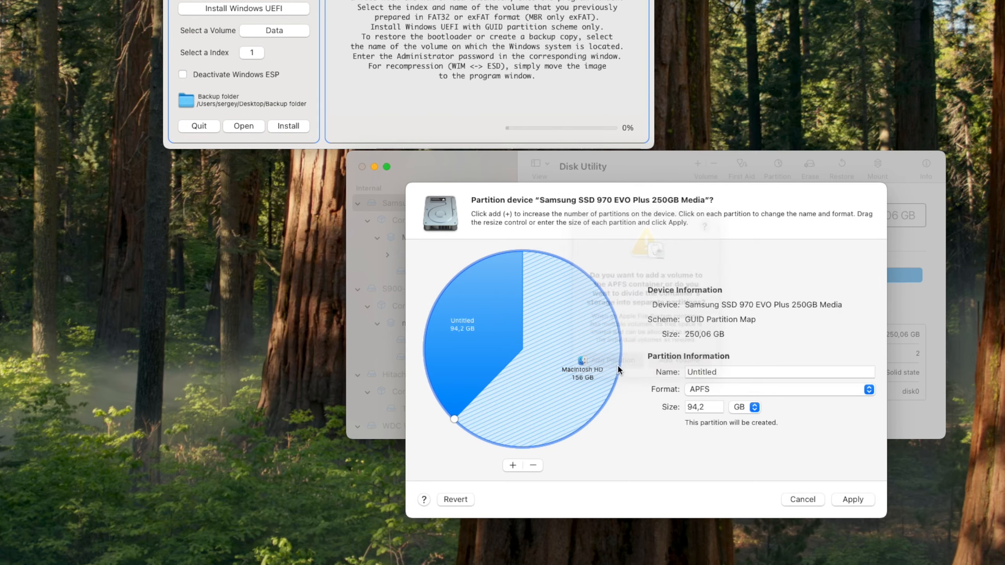
drag(452, 416, 439, 357)
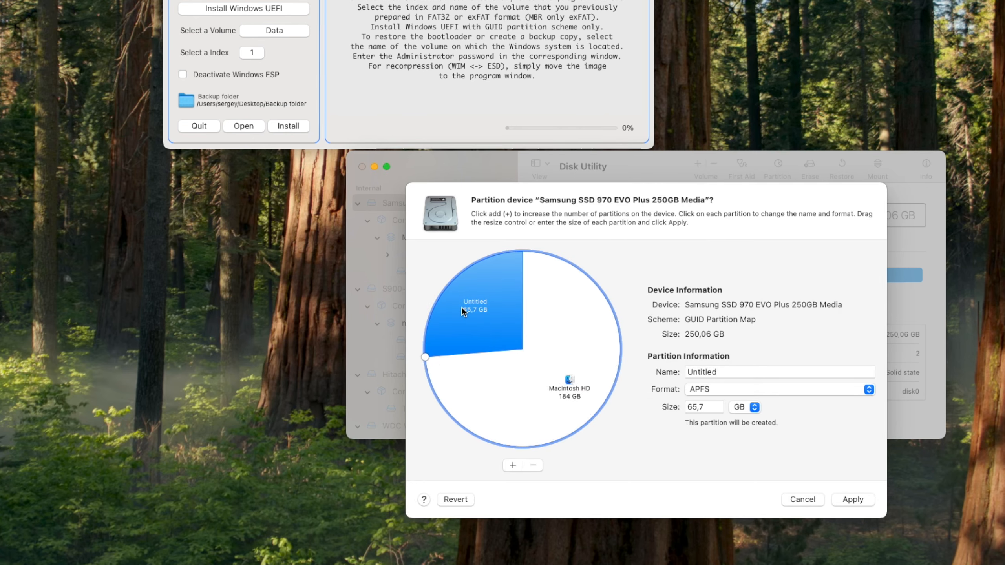
double_click(691, 372)
text(W)
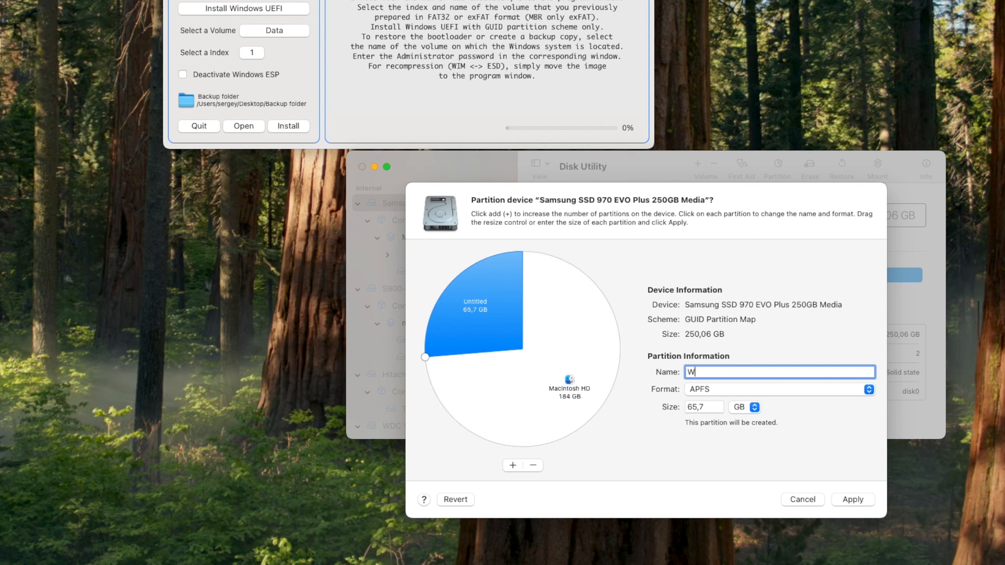
text(indows11)
click(695, 389)
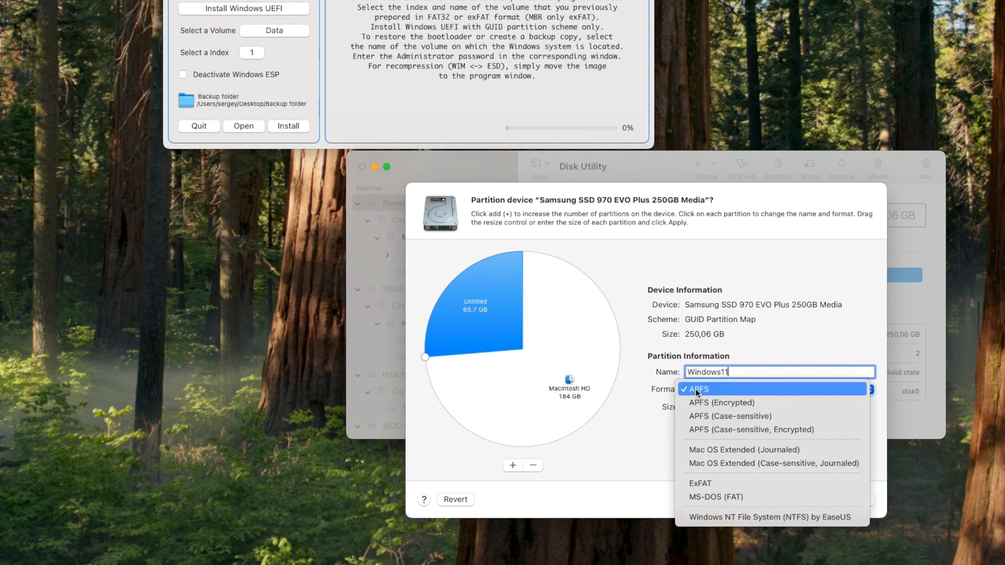
click(713, 486)
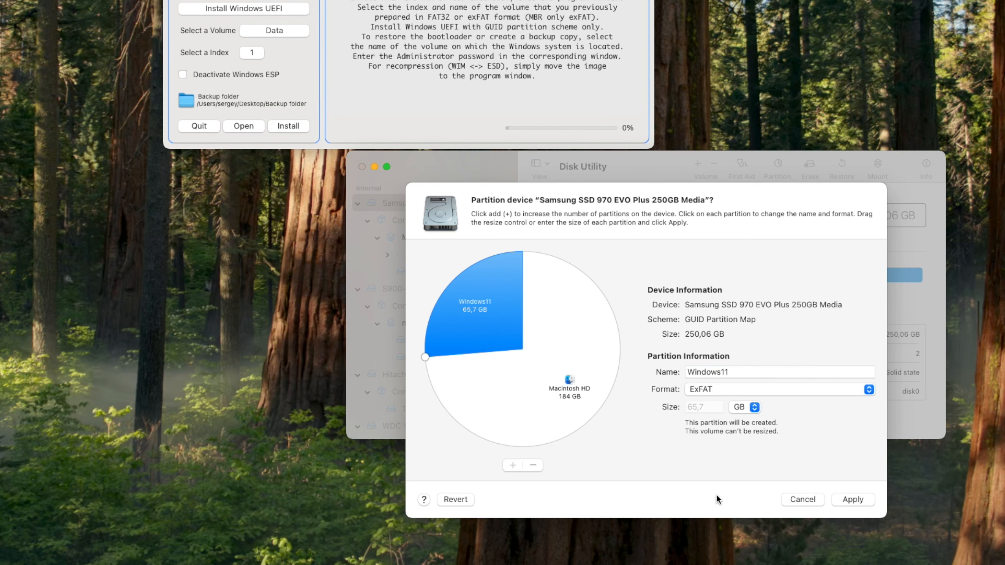
click(850, 499)
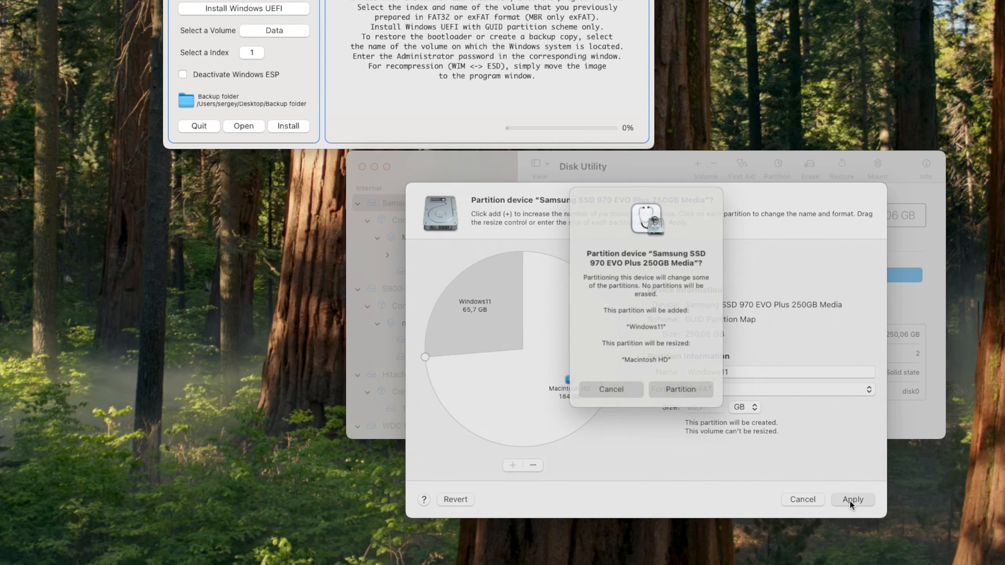
Confirm the partitioning, verify the 65,71 GB ExFAT Windows11 volume, and close Disk Utility
click(677, 393)
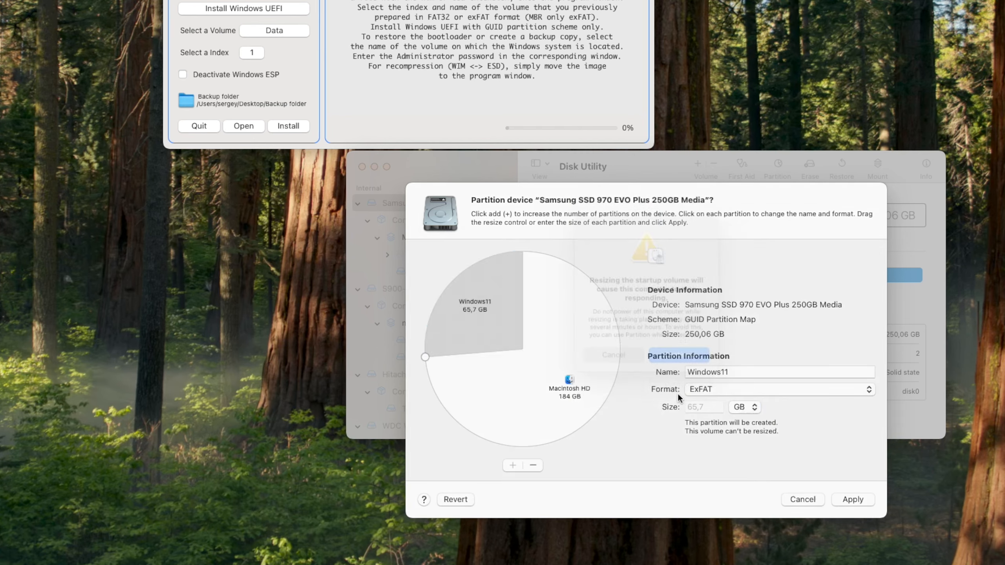
click(690, 358)
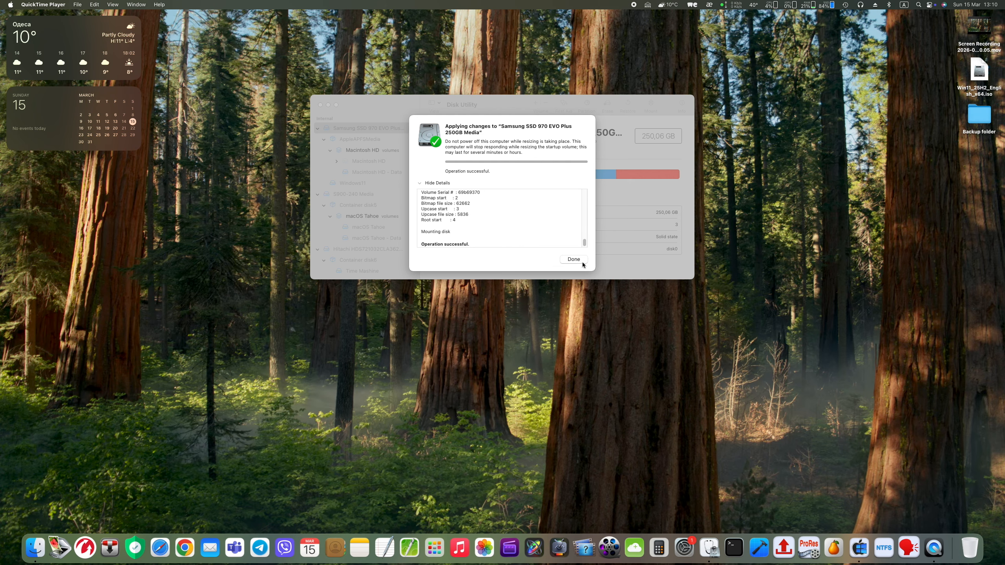
click(579, 261)
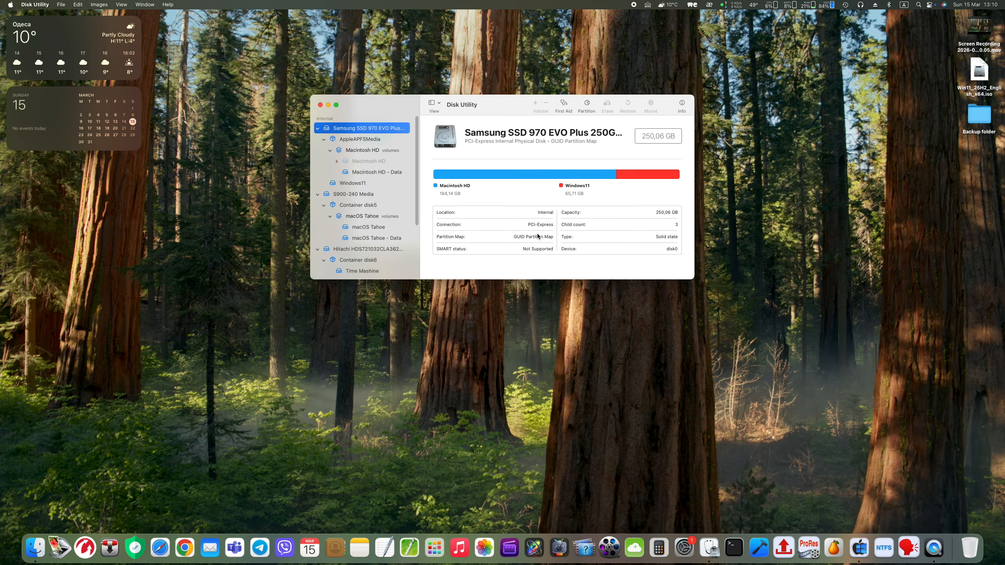
click(354, 187)
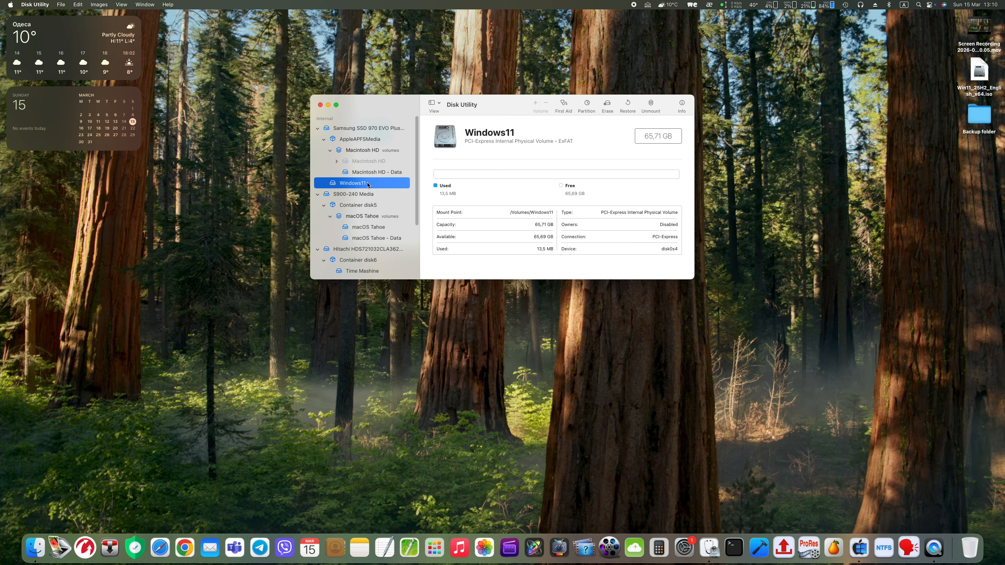
click(320, 105)
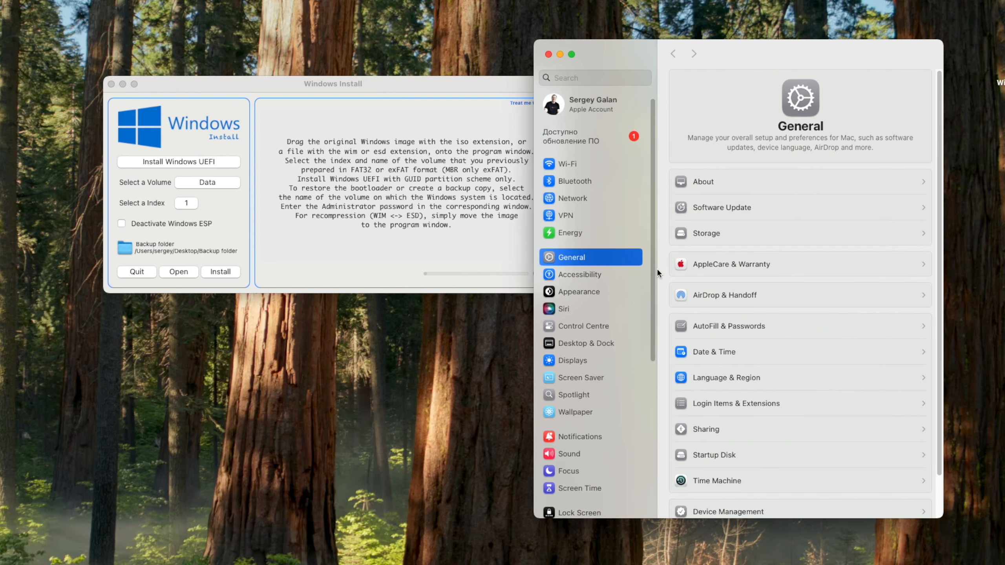
Grant Windows Install Full Disk Access under Privacy & Security, then quit and reopen the app
scroll(577, 324, down, 5)
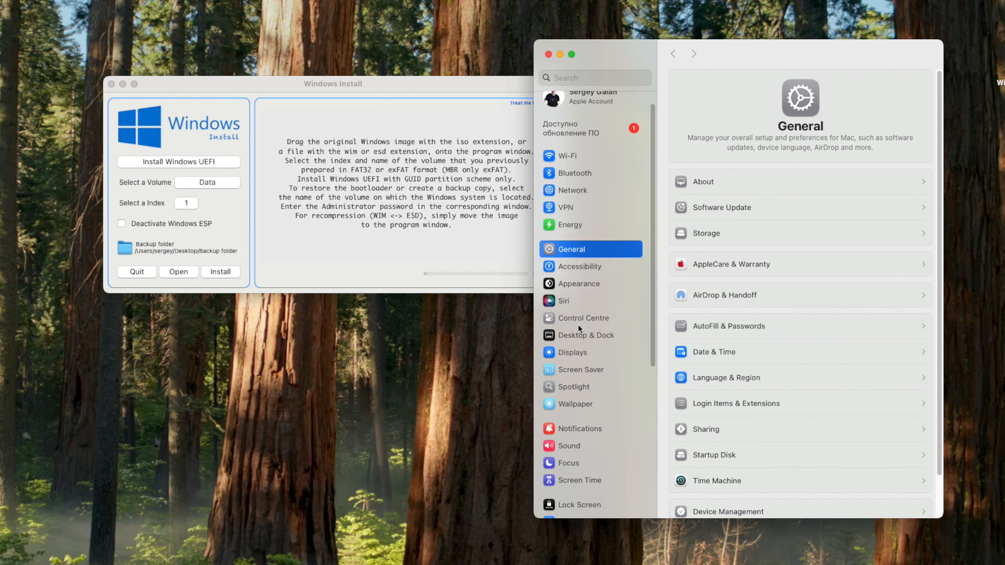
click(578, 362)
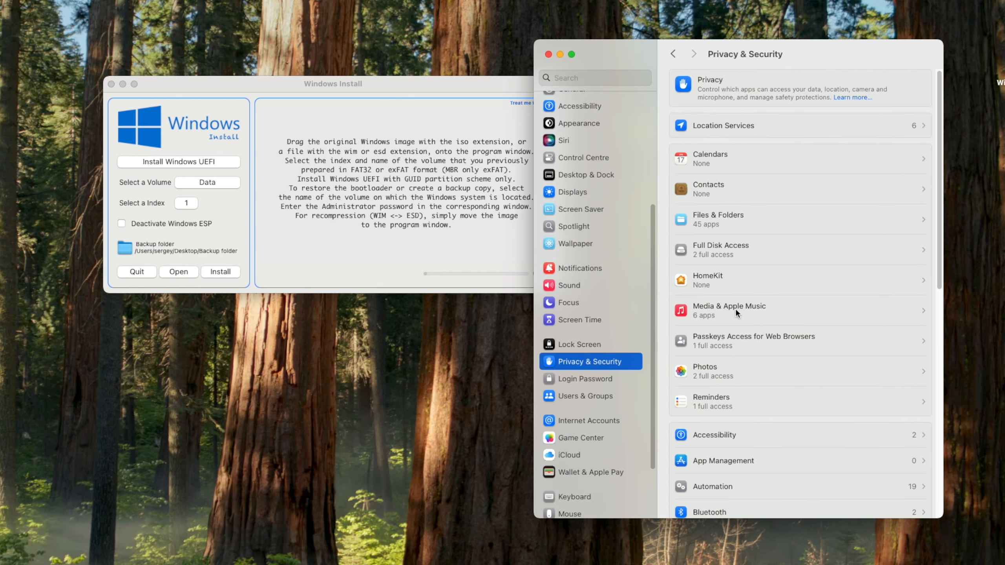
click(727, 262)
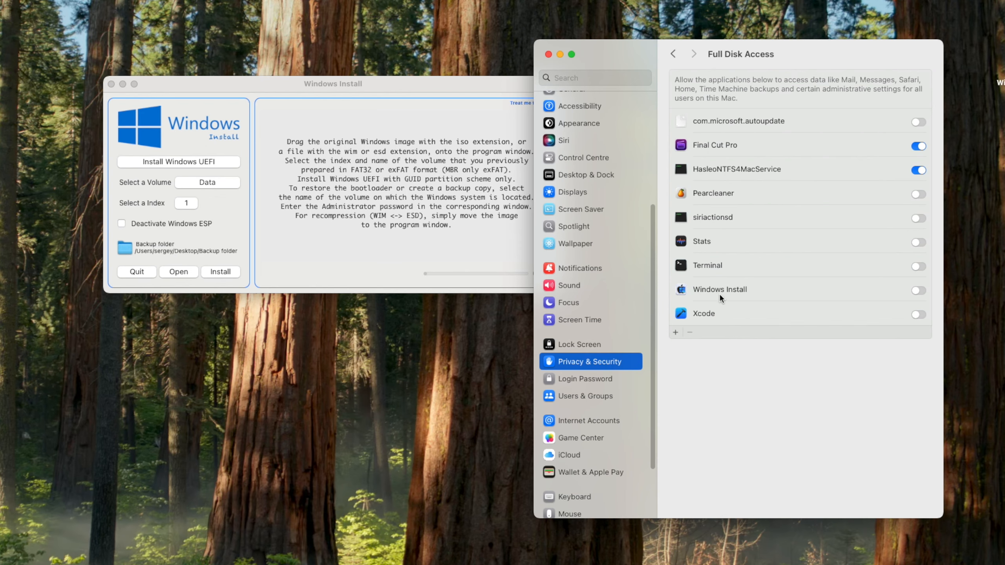
click(918, 290)
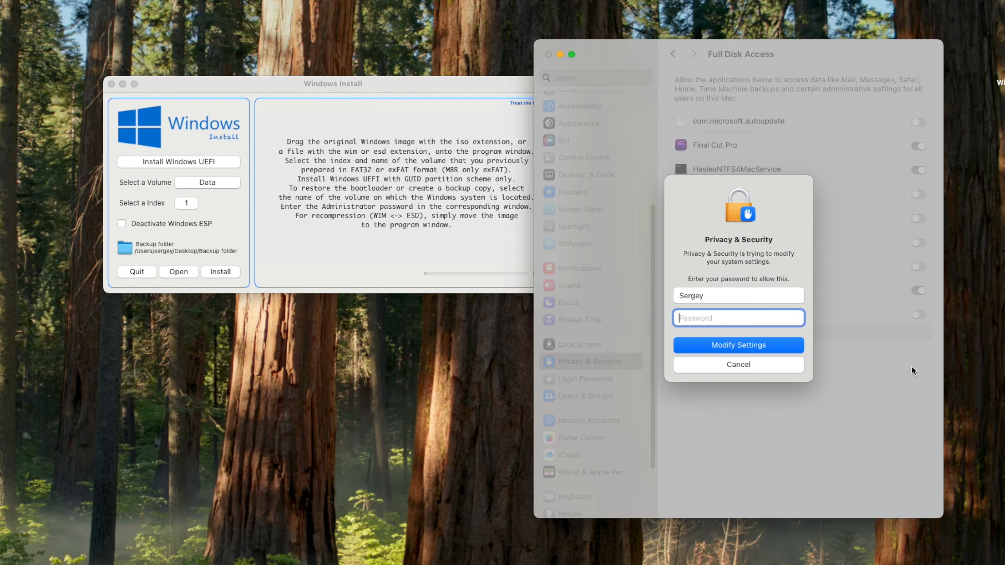
text(••••)
click(714, 347)
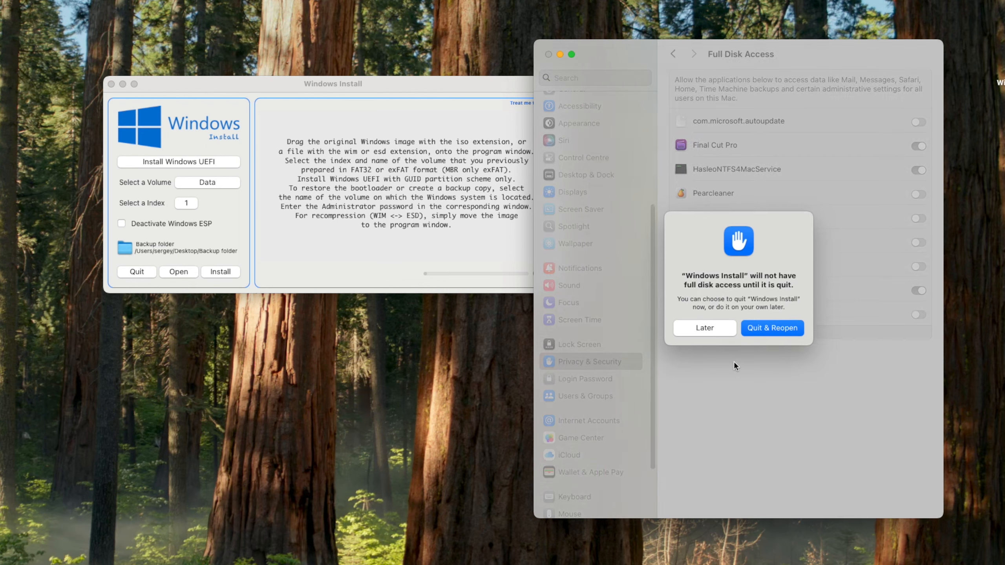
click(759, 328)
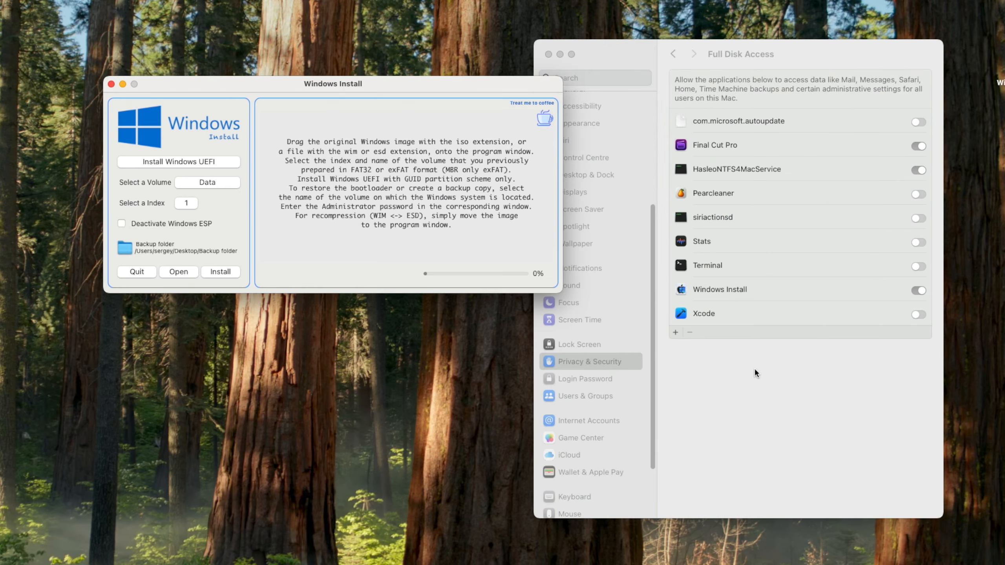
click(549, 55)
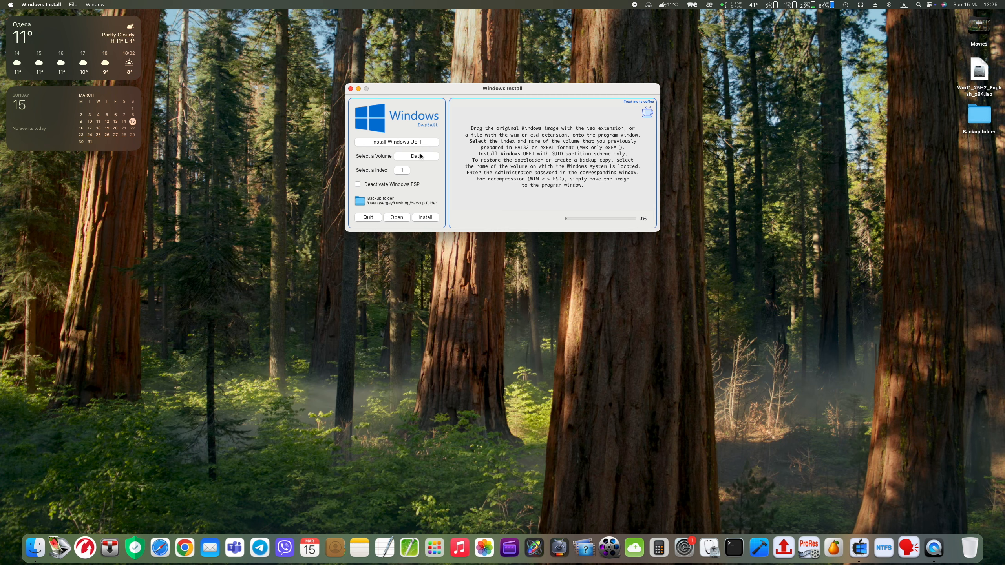
Target the Windows11 volume, load the Win11 ISO, and pick index 6 (Windows 11 Pro)
click(420, 156)
drag(975, 75, 565, 219)
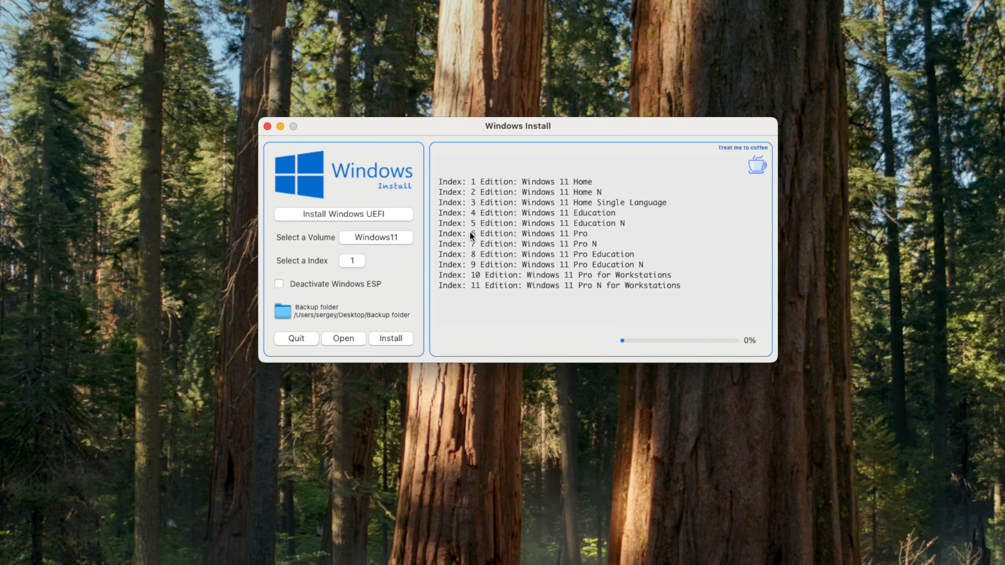
click(353, 260)
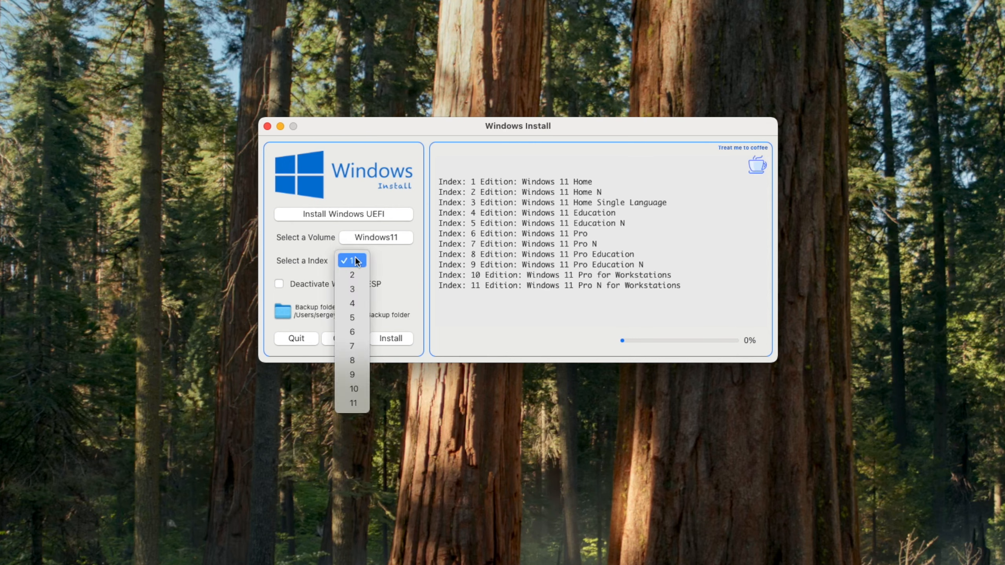
click(352, 333)
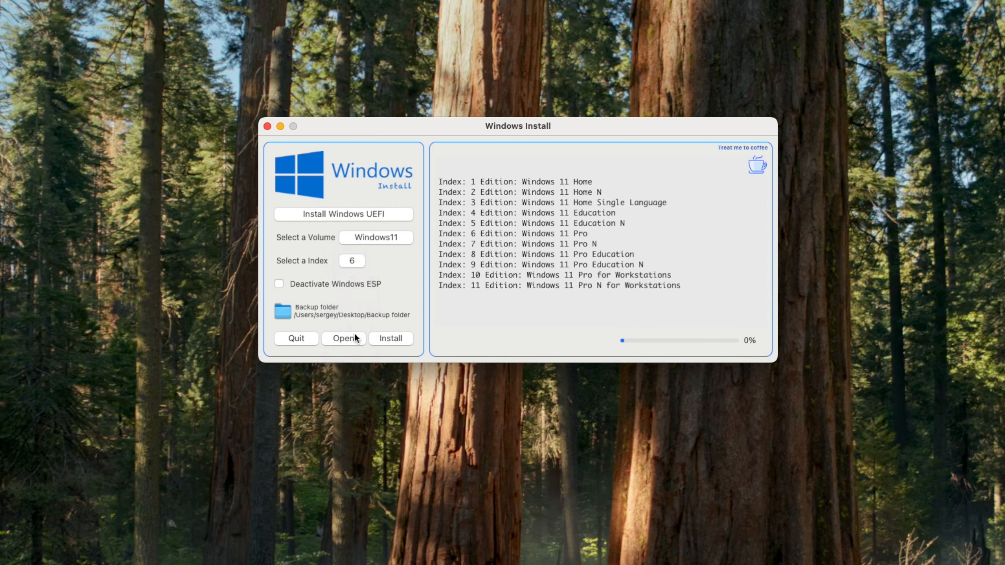
Start the install and leave all five customization options enabled after toggling some off
click(391, 339)
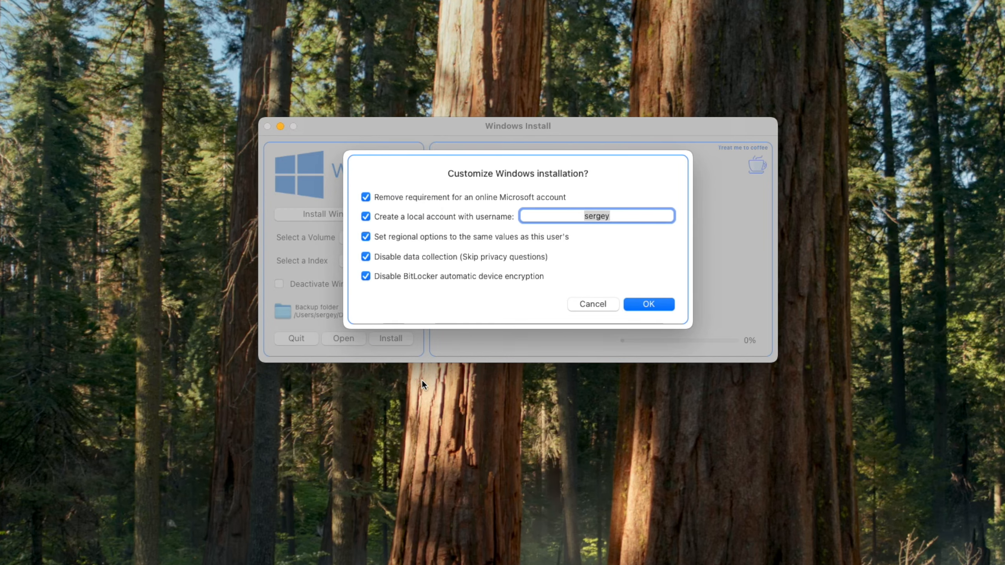
click(366, 196)
click(366, 217)
click(365, 256)
click(365, 197)
click(366, 216)
click(366, 236)
click(365, 256)
click(365, 276)
Append 'Test' to the default local username, confirm, and accept formatting Windows11 as NTFS
text(User)
key(super+z)
click(616, 215)
text(Test)
click(653, 305)
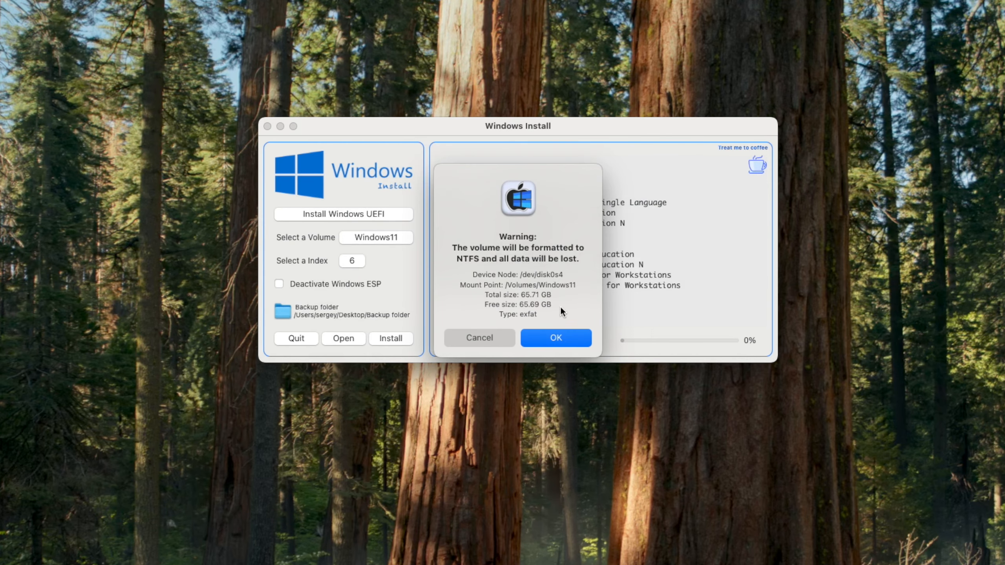
click(557, 334)
Enter the admin password to install Windows 11 Pro onto the Windows11 volume
text(•••)
click(558, 342)
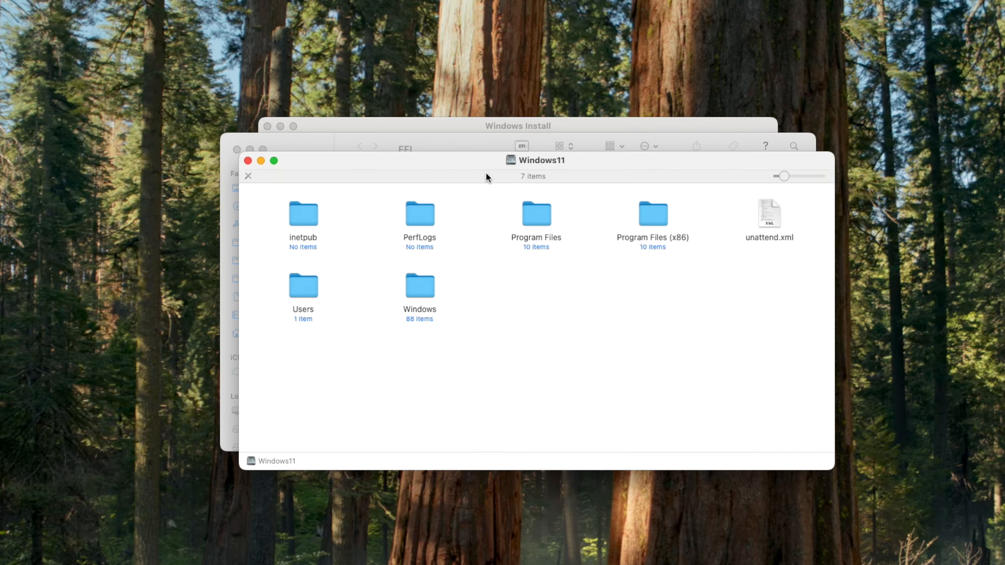
Close the Windows11 volume window and inspect the EFI partition's OC folder
drag(465, 164, 516, 237)
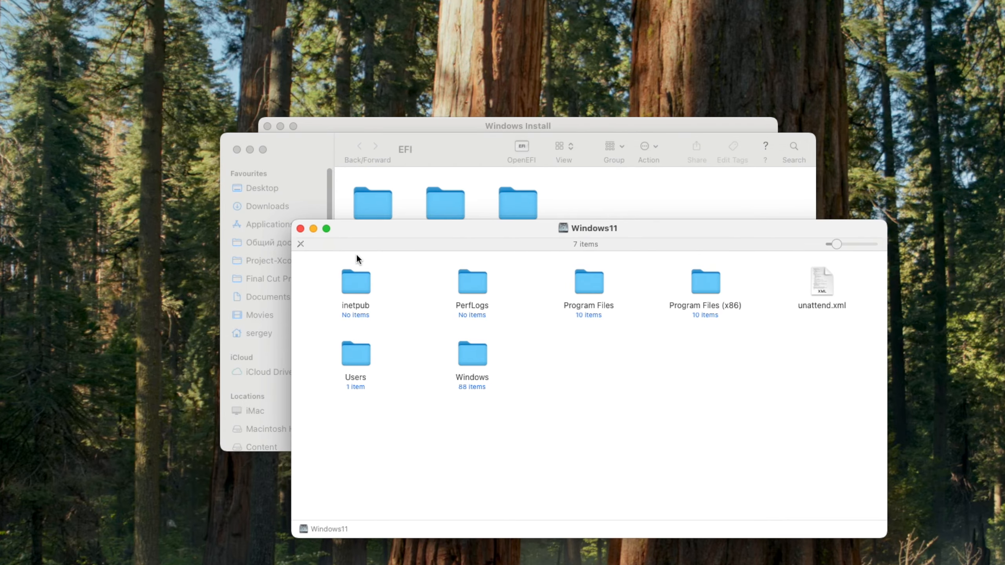
click(300, 228)
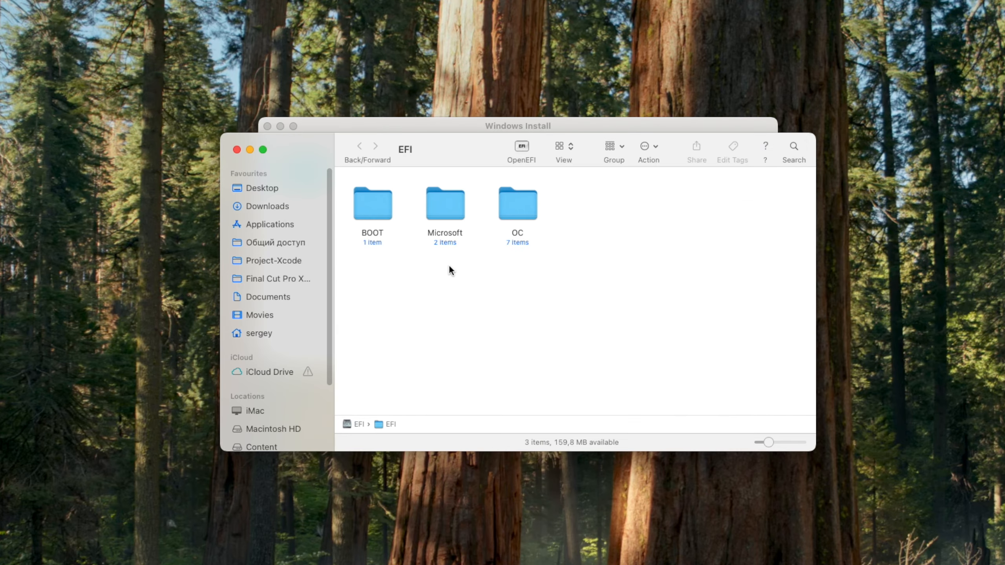
double_click(515, 208)
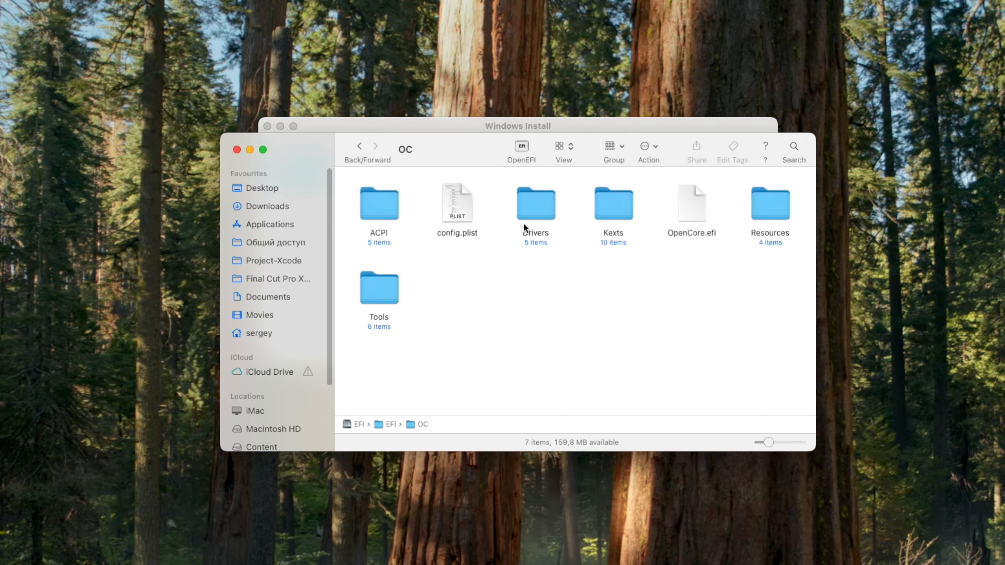
click(360, 150)
Inspect the Microsoft\BOOT and top-level BOOT folders on EFI, then close the EFI window
double_click(448, 210)
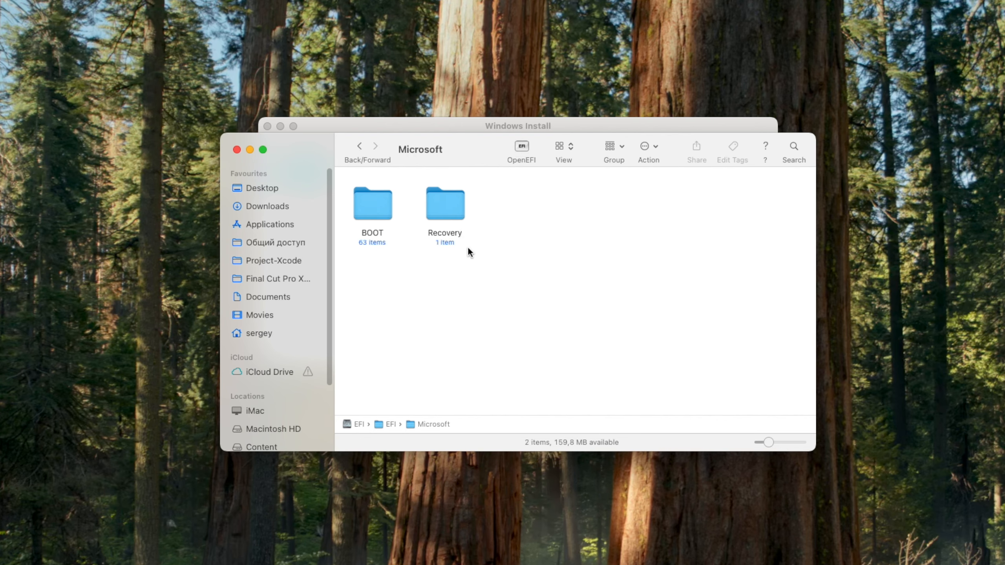
double_click(381, 213)
scroll(485, 270, down, 1)
scroll(485, 271, up, 1)
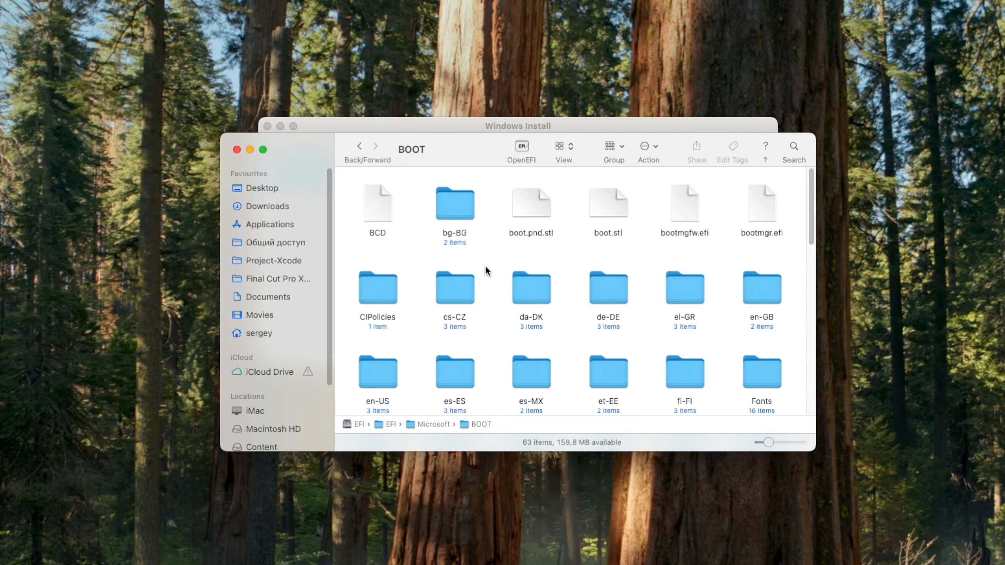
scroll(486, 269, down, 10)
scroll(486, 269, up, 10)
click(359, 147)
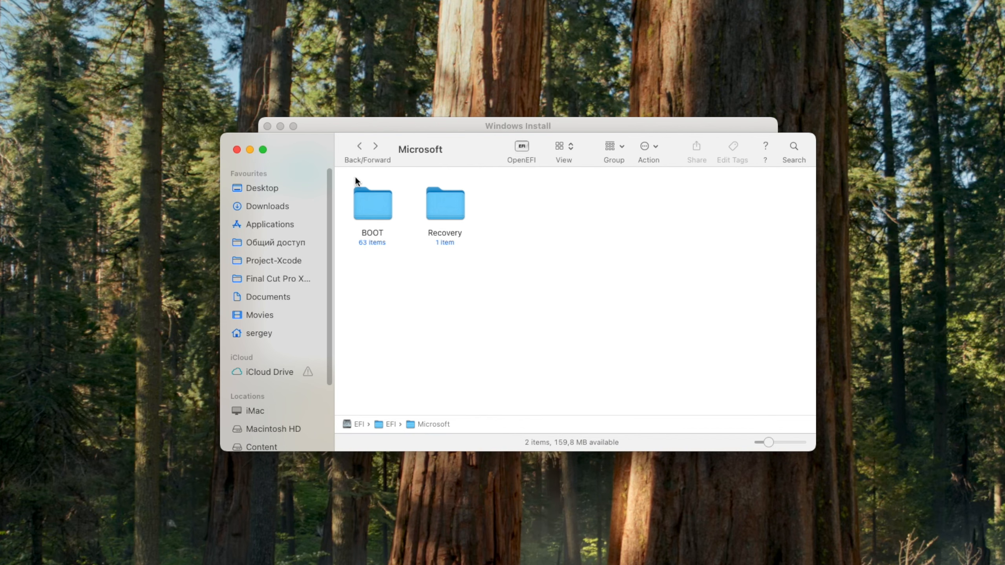
click(357, 147)
double_click(370, 200)
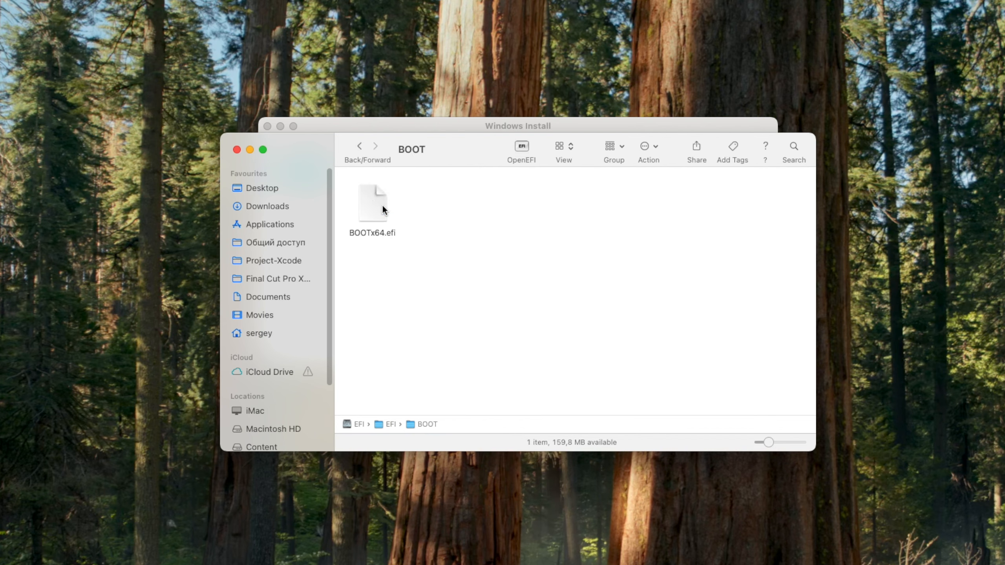
click(357, 148)
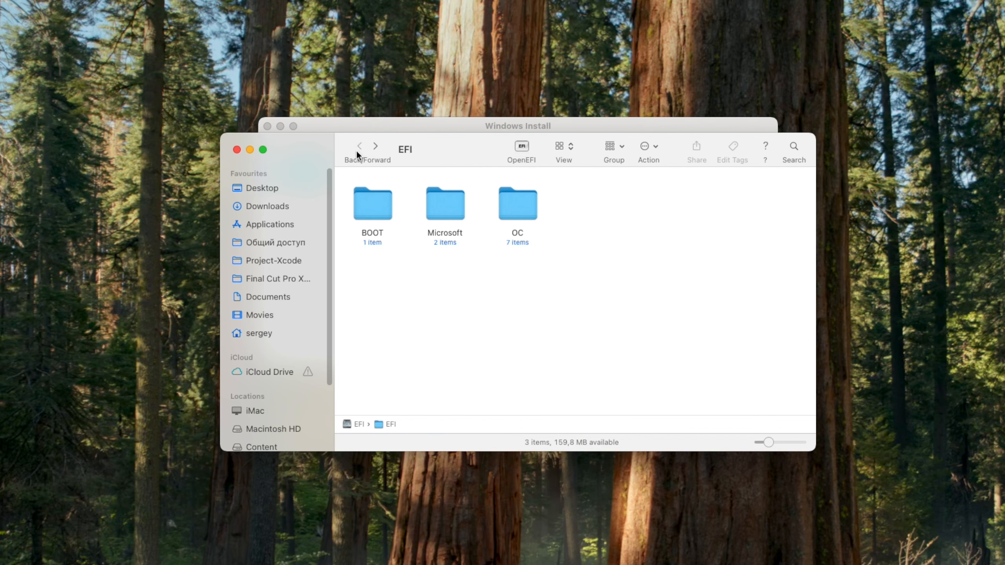
click(237, 150)
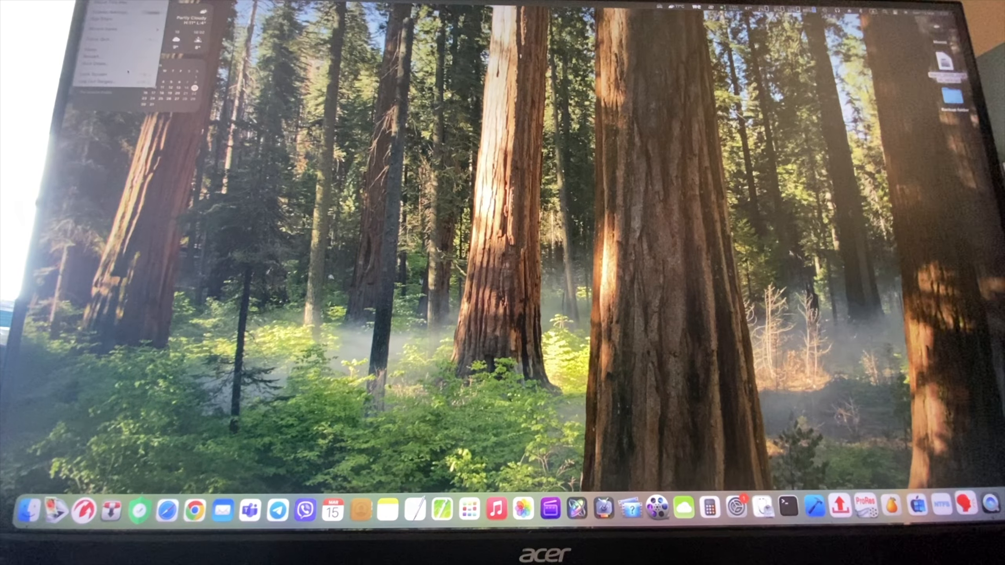
Restart the Mac from the Apple menu to reach the boot picker
click(99, 56)
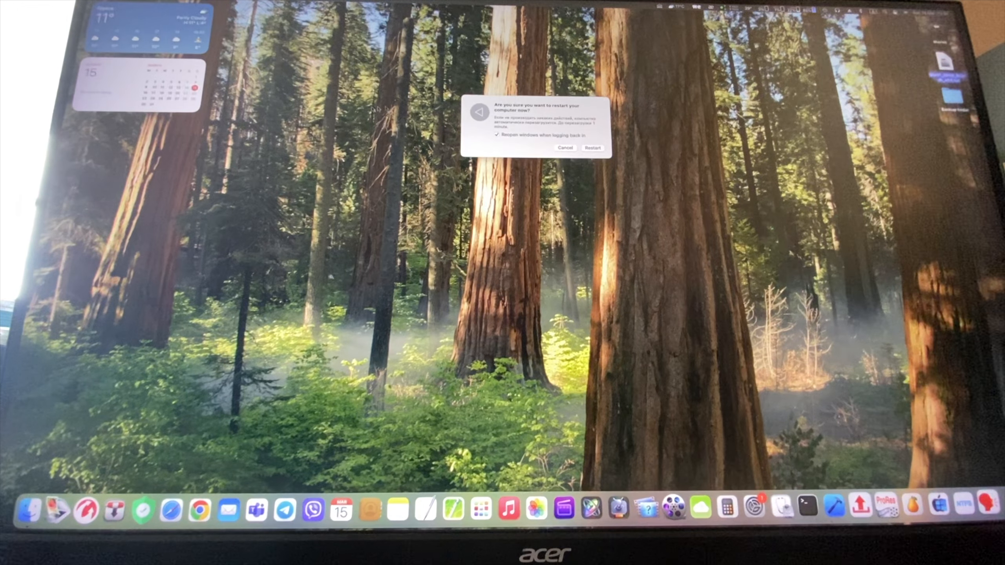
click(593, 148)
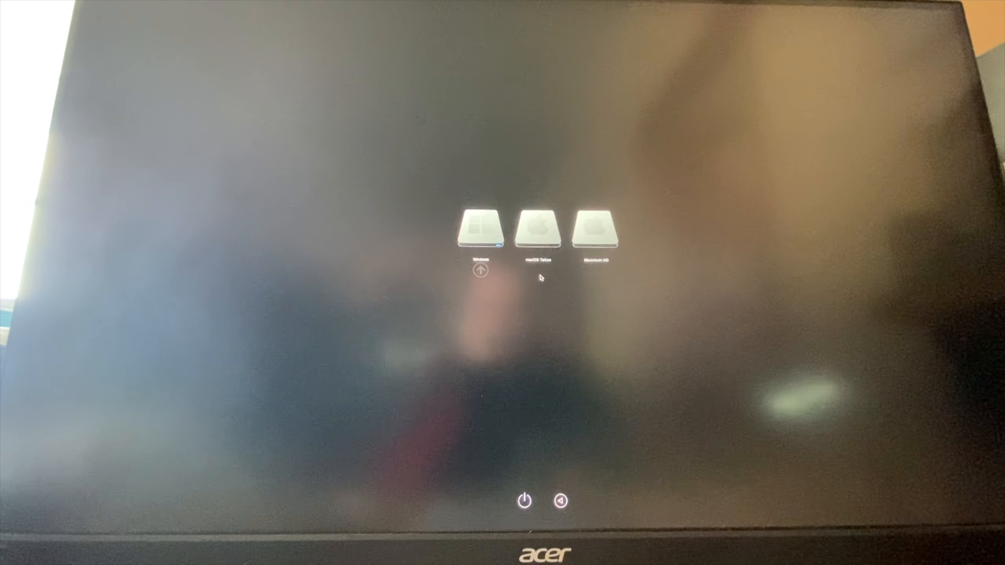
Boot the new Windows 11 from the Windows disk, then return to Windows Install's mode list
key(Return)
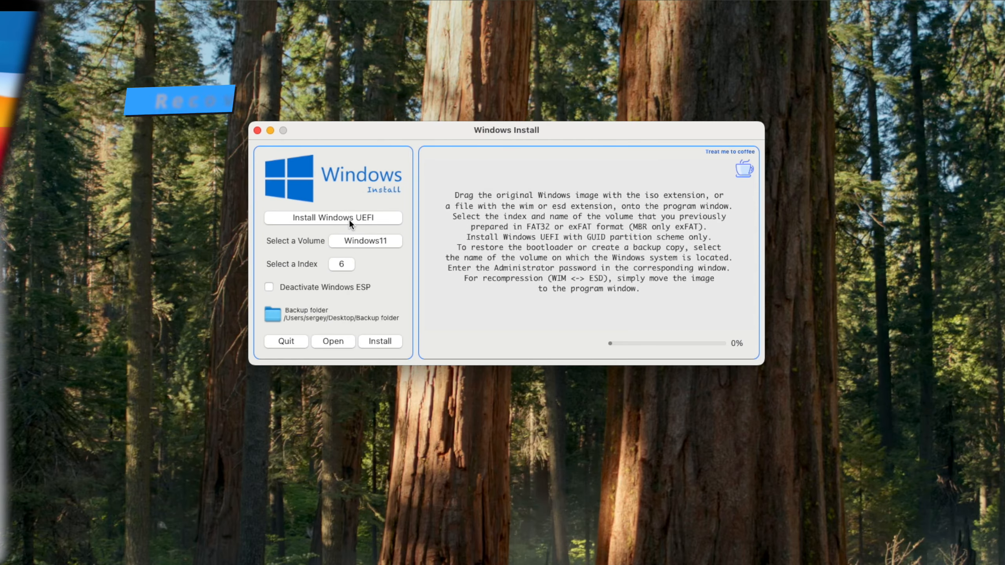
click(348, 218)
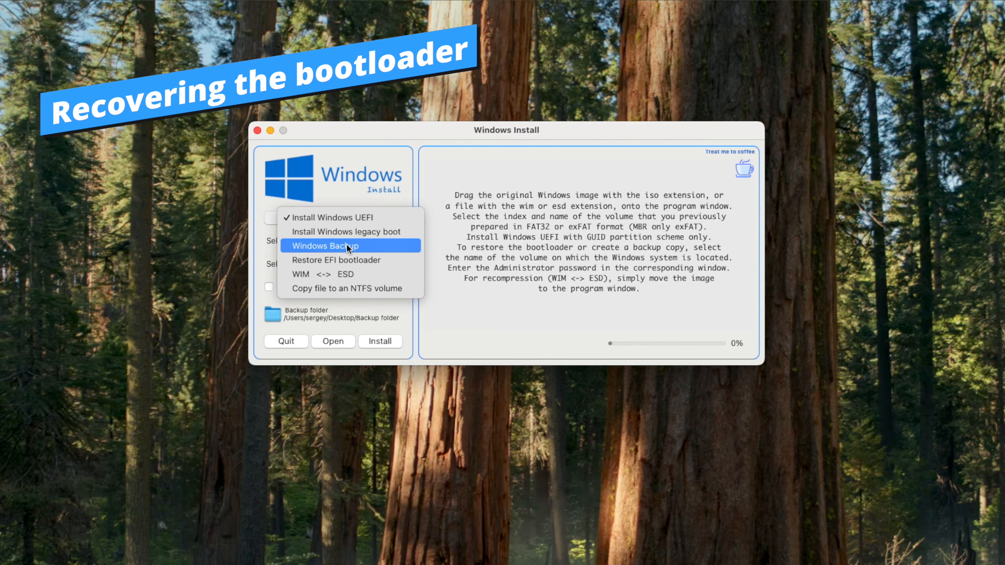
Switch to Restore EFI bootloader mode and mount the EFI partition with the admin password
click(360, 260)
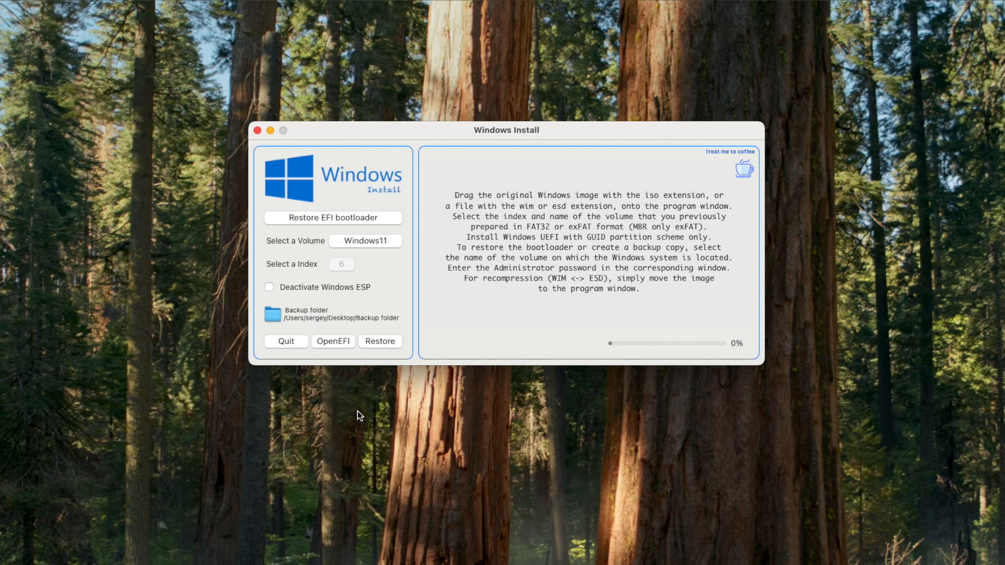
click(337, 342)
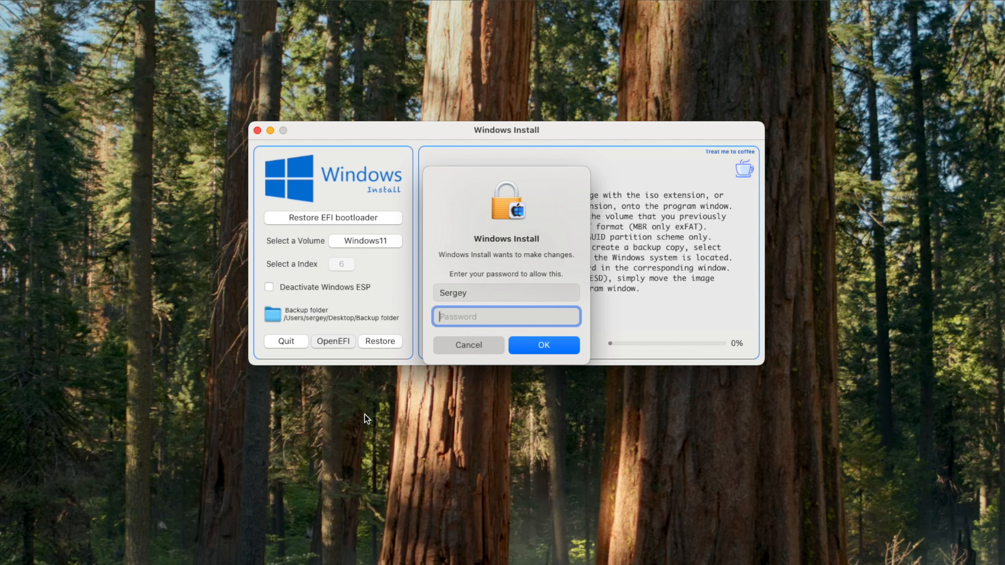
text(•••)
click(535, 347)
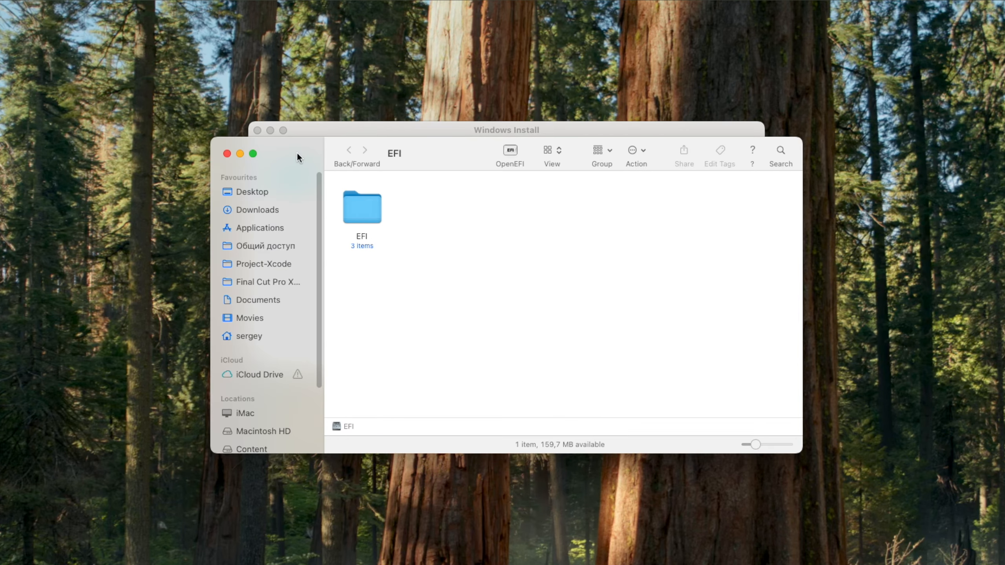
Move the Microsoft folder from the EFI partition's EFI folder to the Bin
drag(296, 152, 315, 355)
click(378, 415)
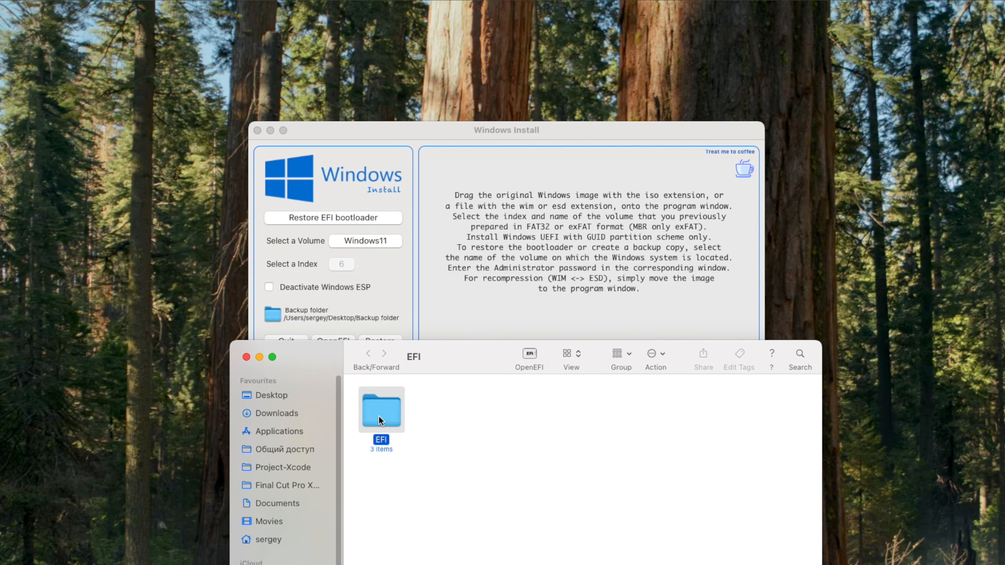
double_click(378, 415)
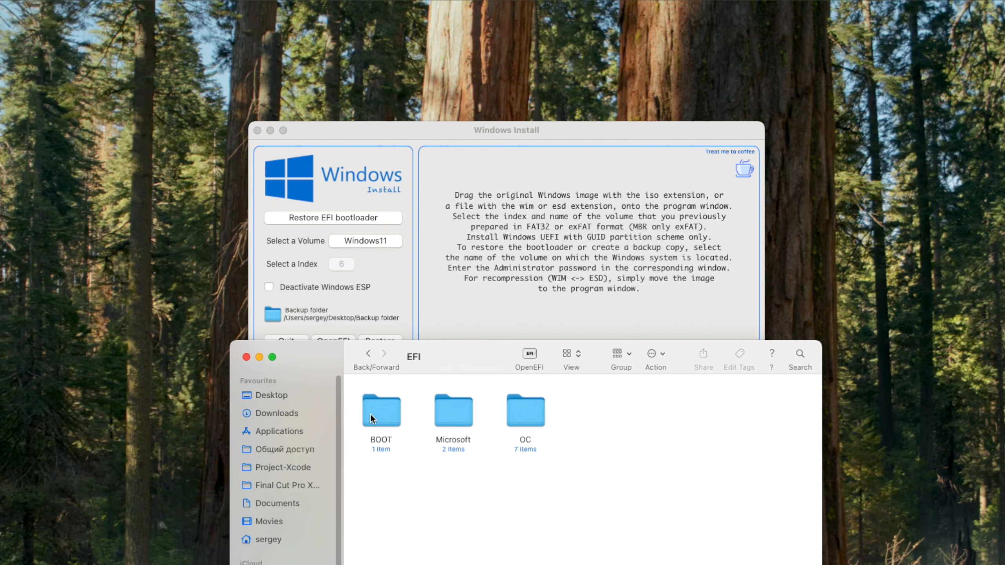
click(441, 412)
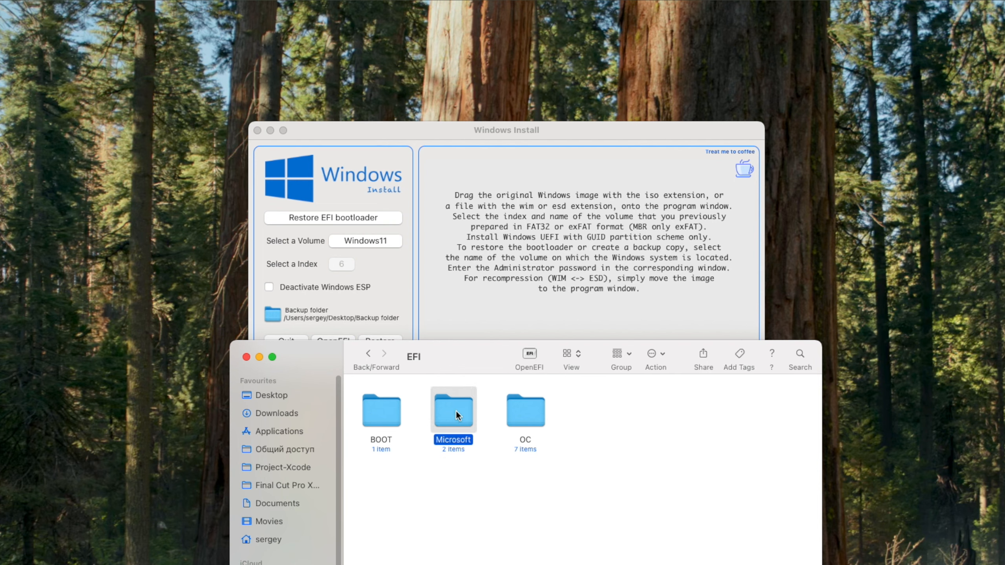
right_click(455, 412)
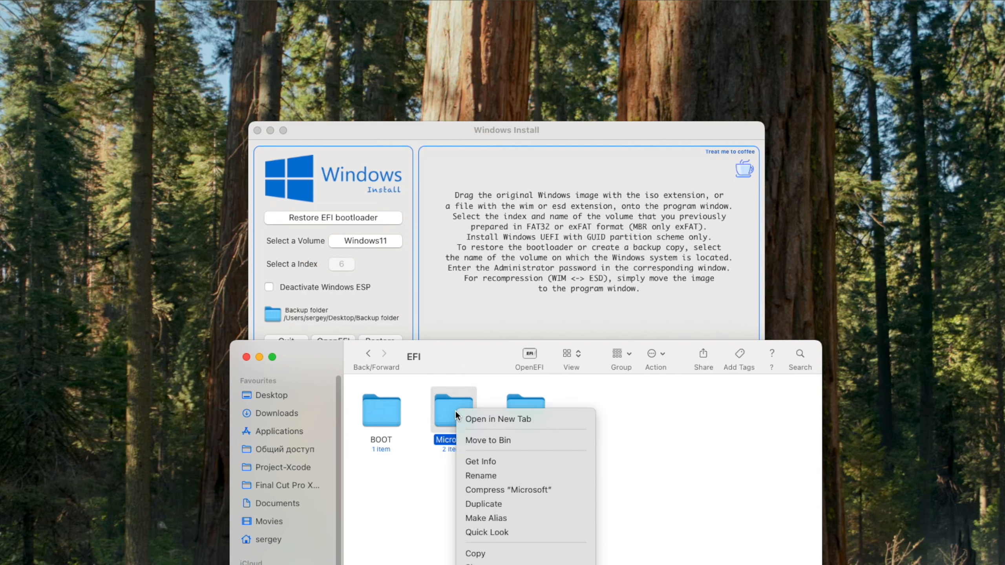
click(480, 437)
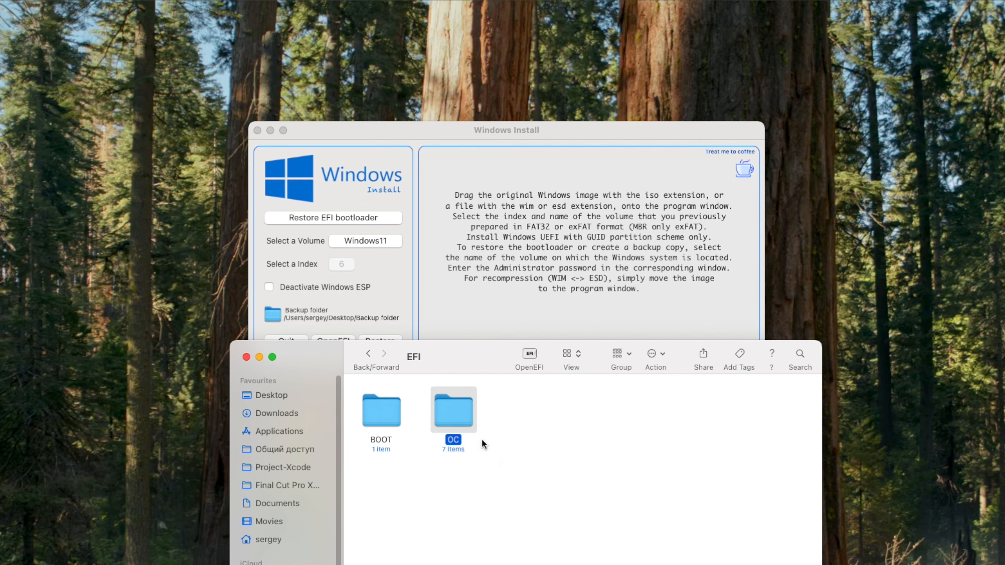
Close the EFI Finder window and permanently empty the Bin
click(246, 357)
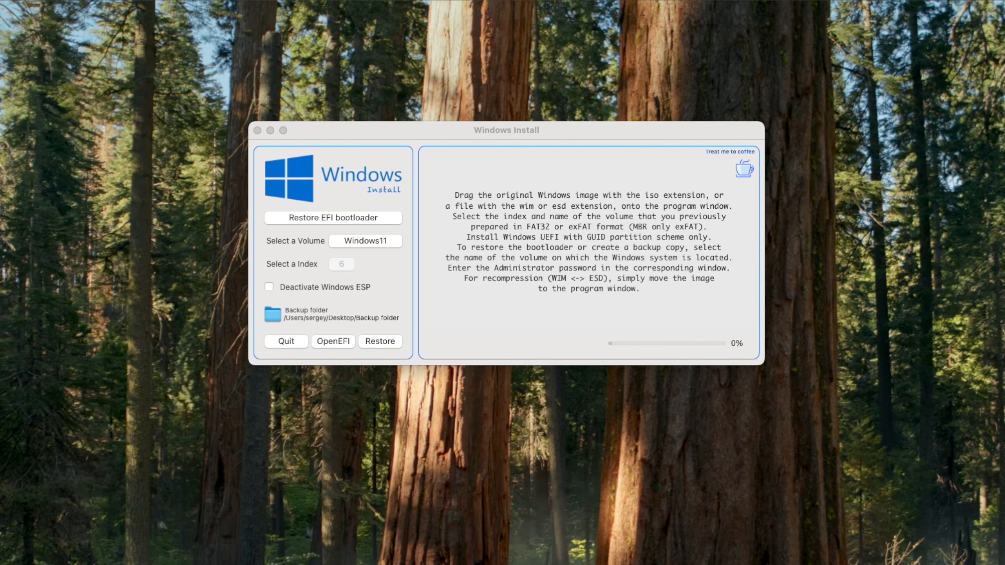
key(super+shift+BackSpace)
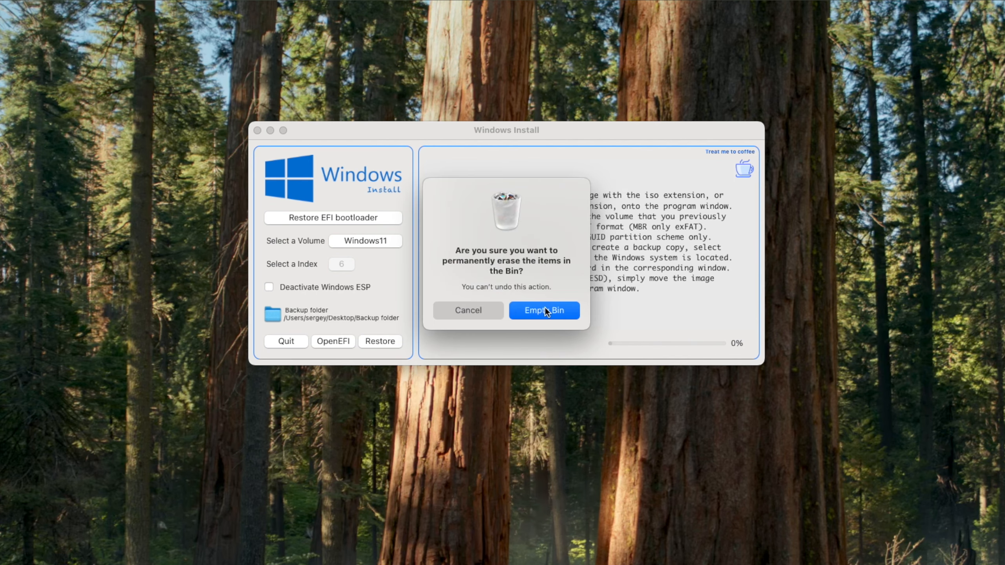
click(545, 309)
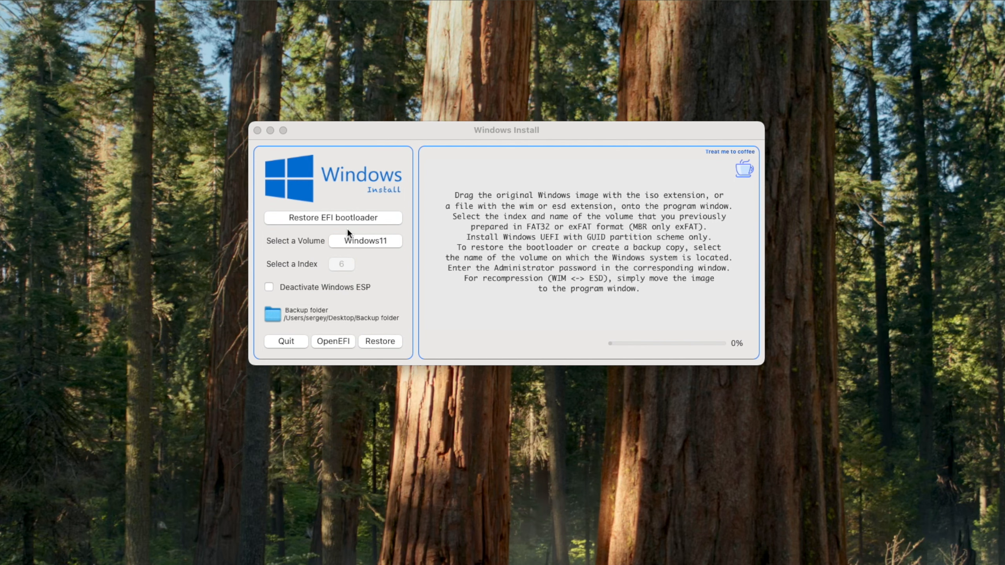
Restore the EFI bootloader, authorising it with the admin password
click(382, 340)
text(***)
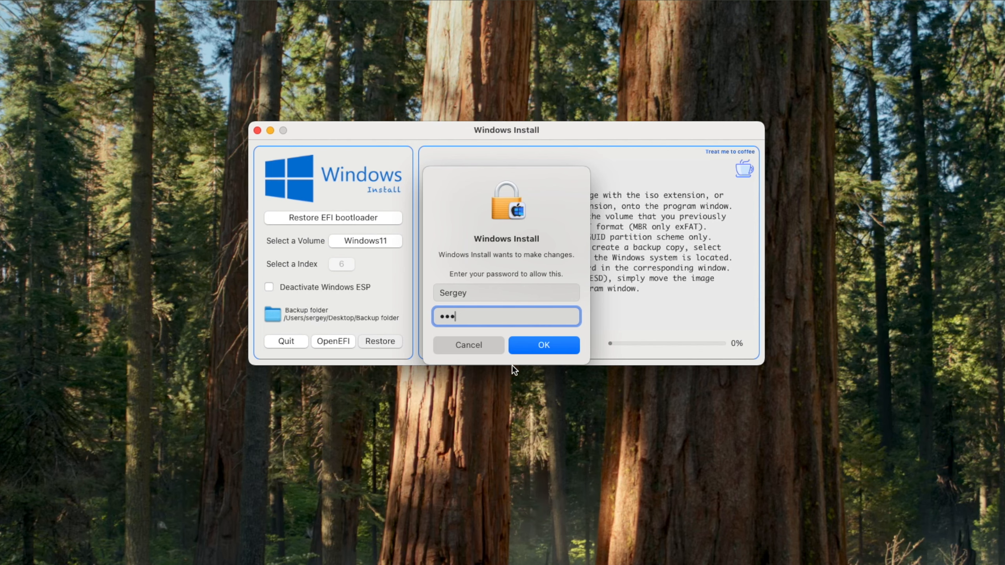
click(536, 347)
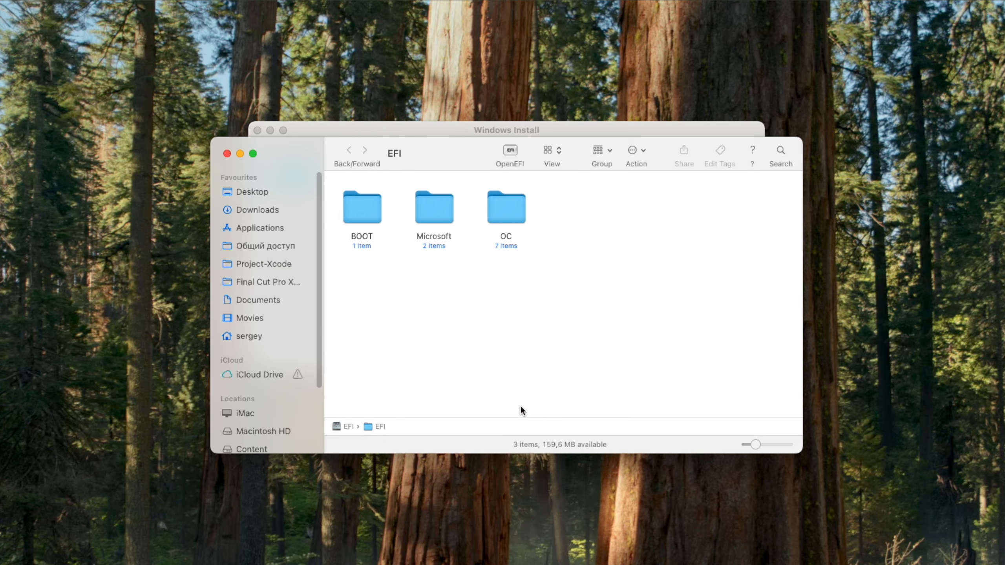
Check the restored Microsoft and BOOT folders in EFI, then close the EFI window
double_click(424, 217)
double_click(370, 214)
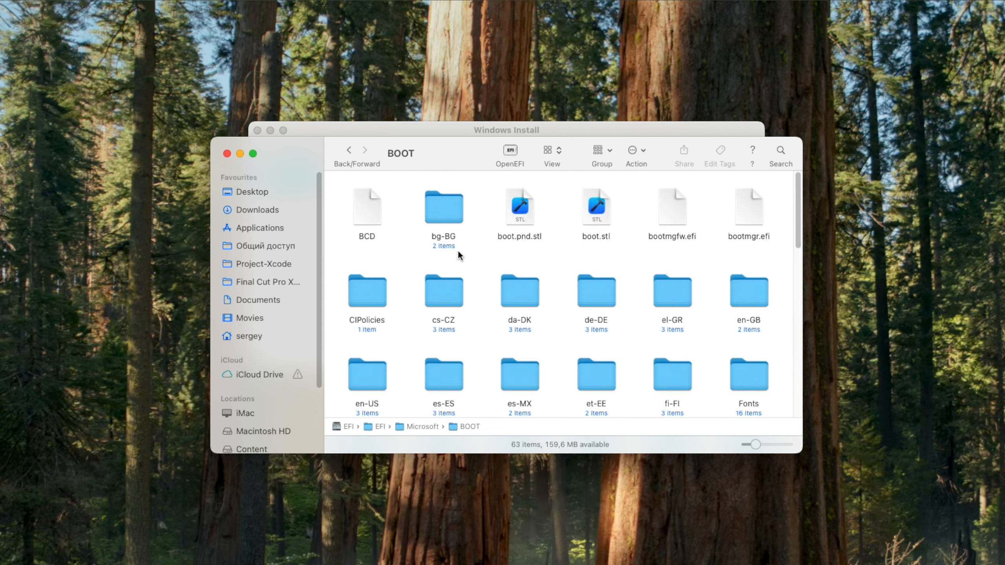
click(347, 151)
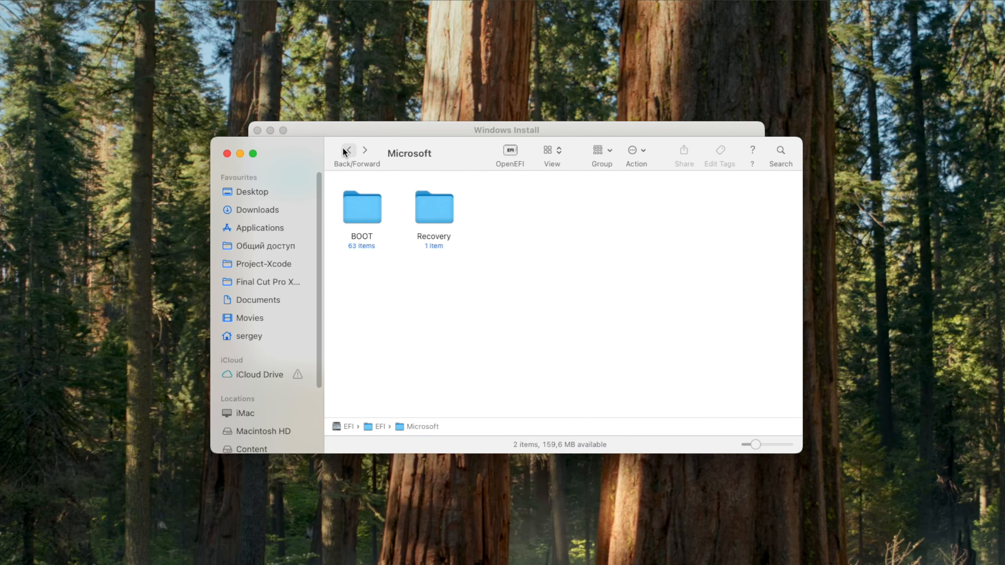
click(348, 151)
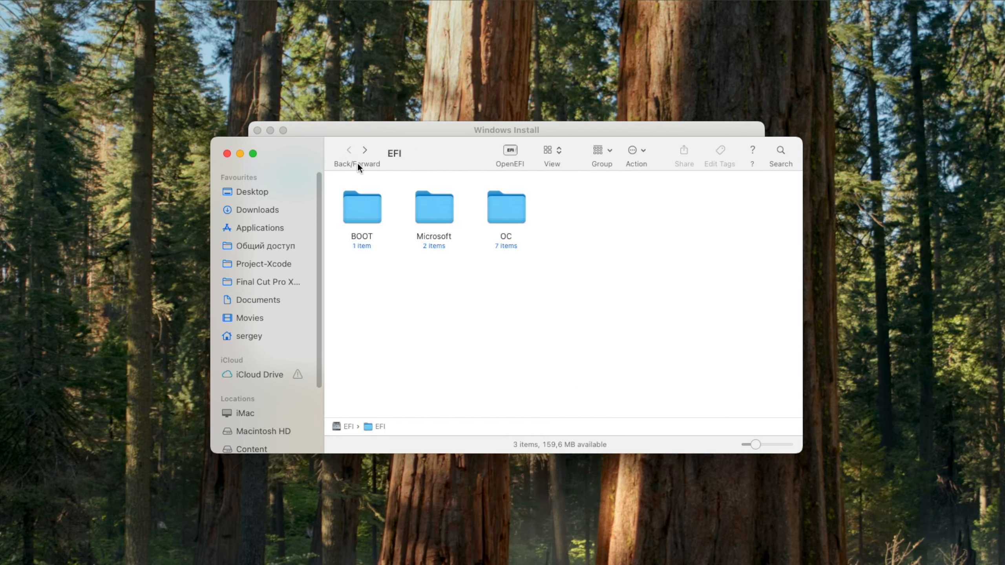
click(228, 154)
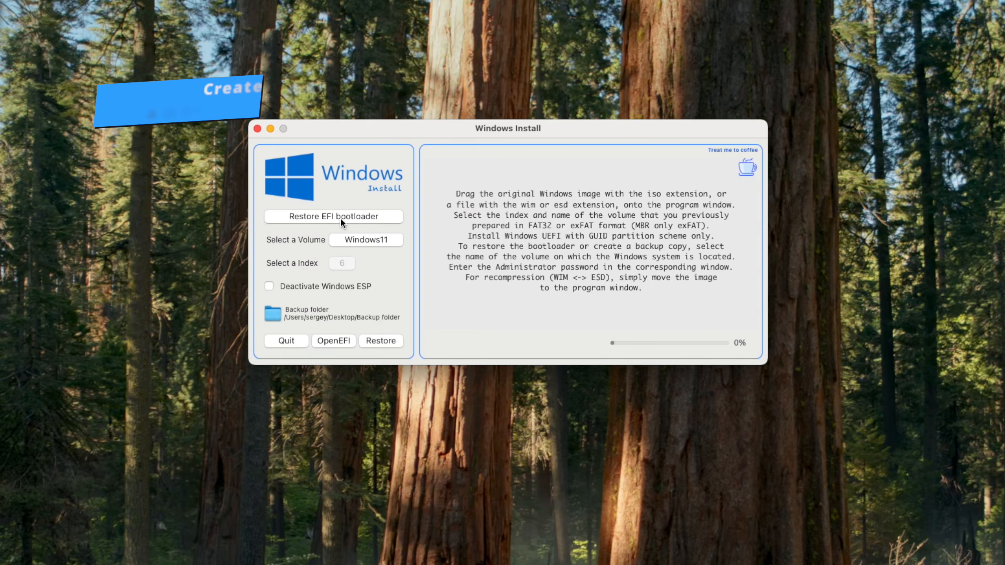
Back up the Windows11 volume in Windows Backup mode into the Desktop Backup folder
click(340, 218)
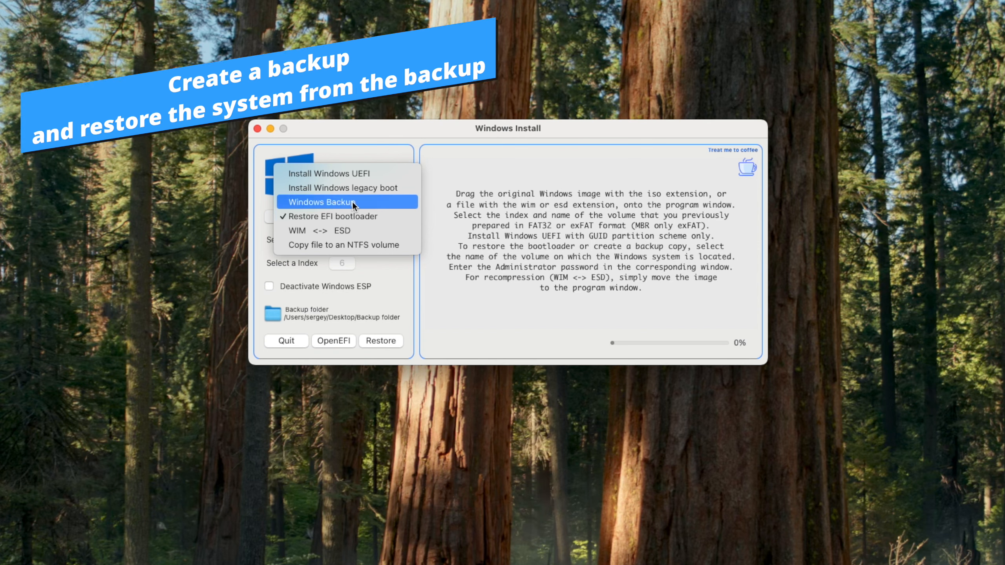
click(352, 202)
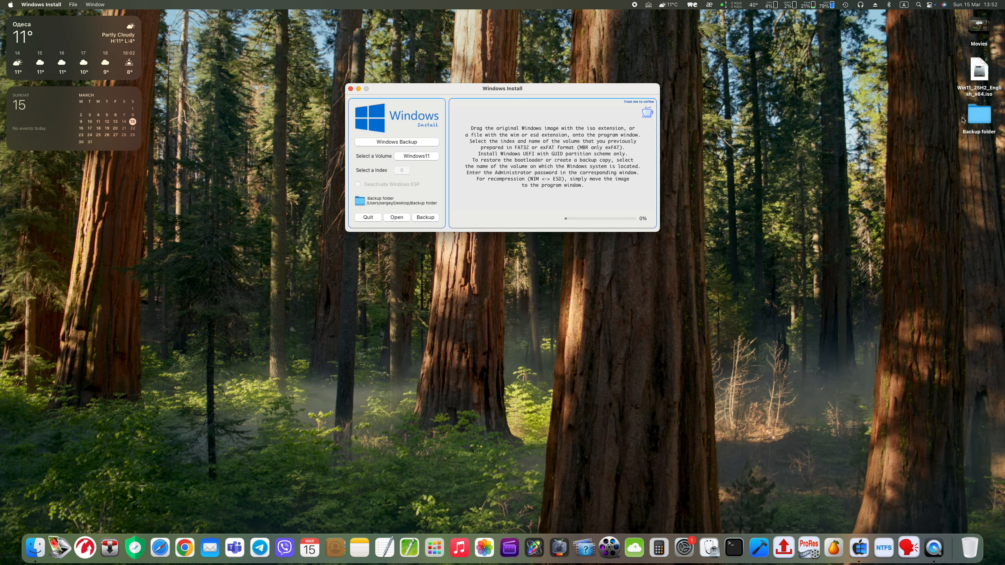
double_click(978, 115)
drag(382, 107, 586, 253)
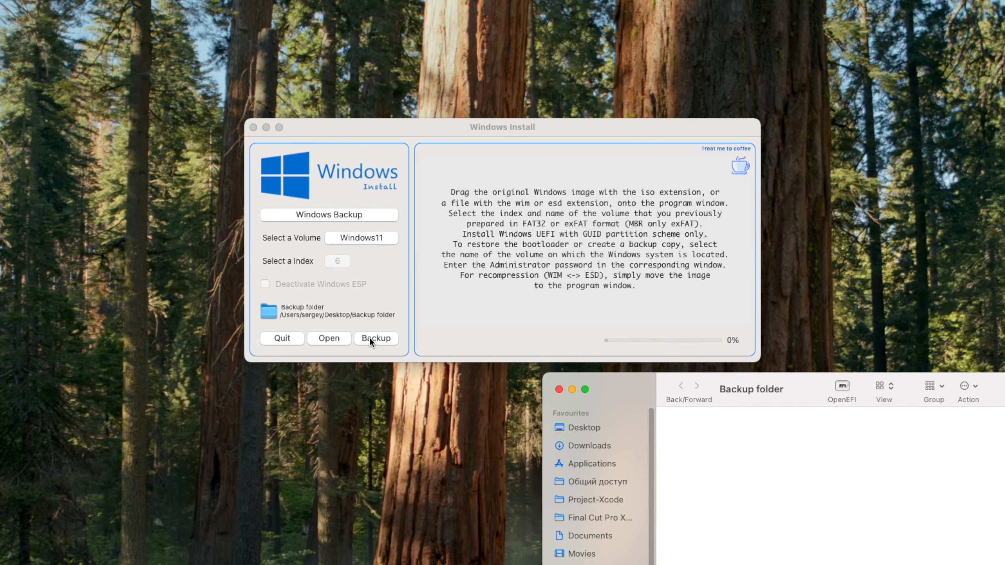
click(371, 339)
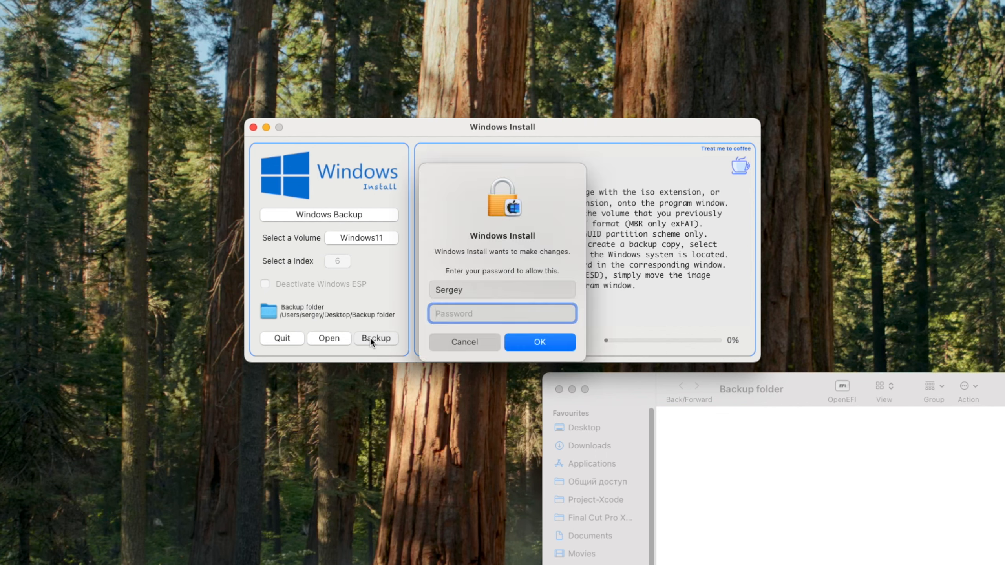
text(****)
click(540, 340)
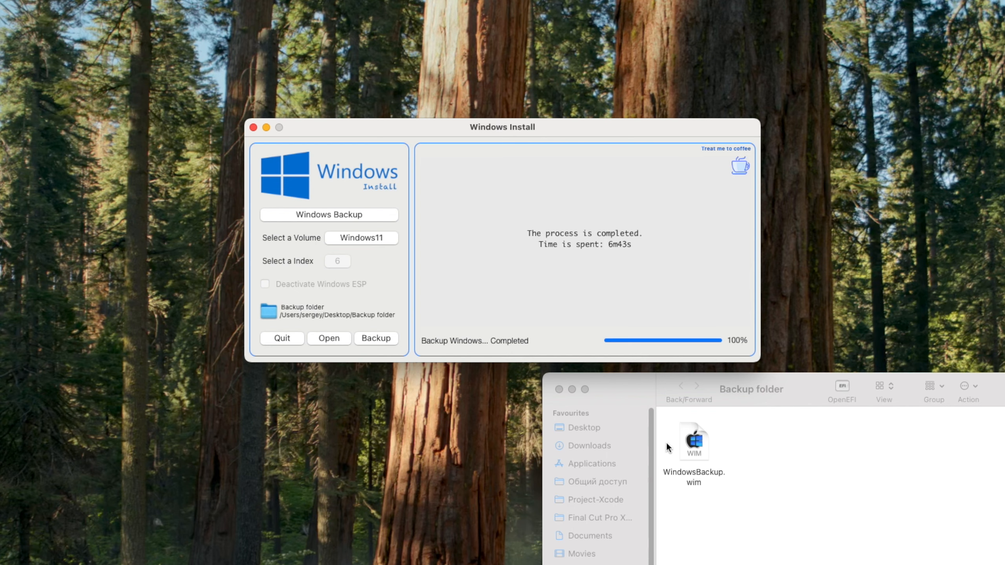
Check WindowsBackup.wim's size (8.78 GB) in Get Info, close it, and reopen the mode list
click(698, 448)
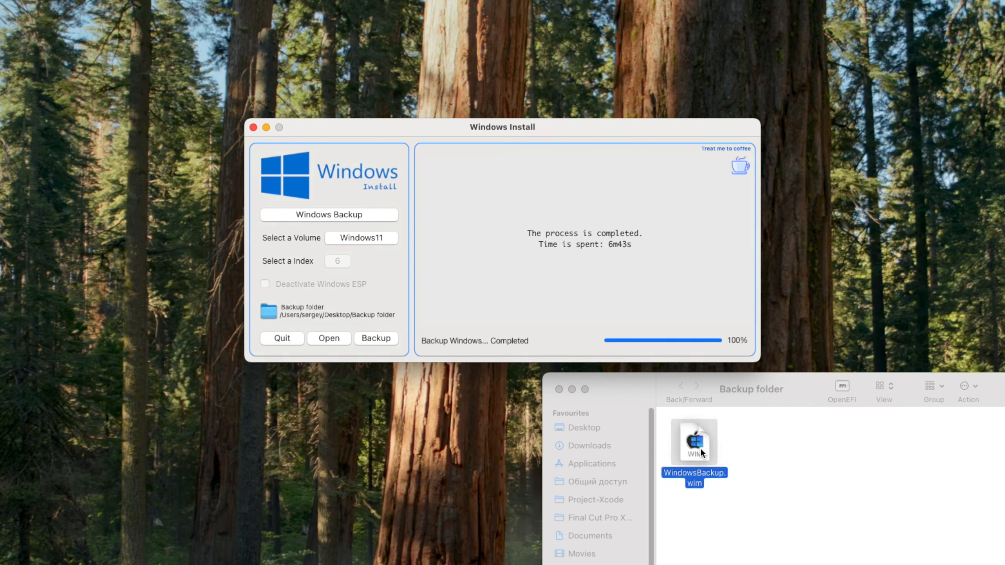
right_click(700, 448)
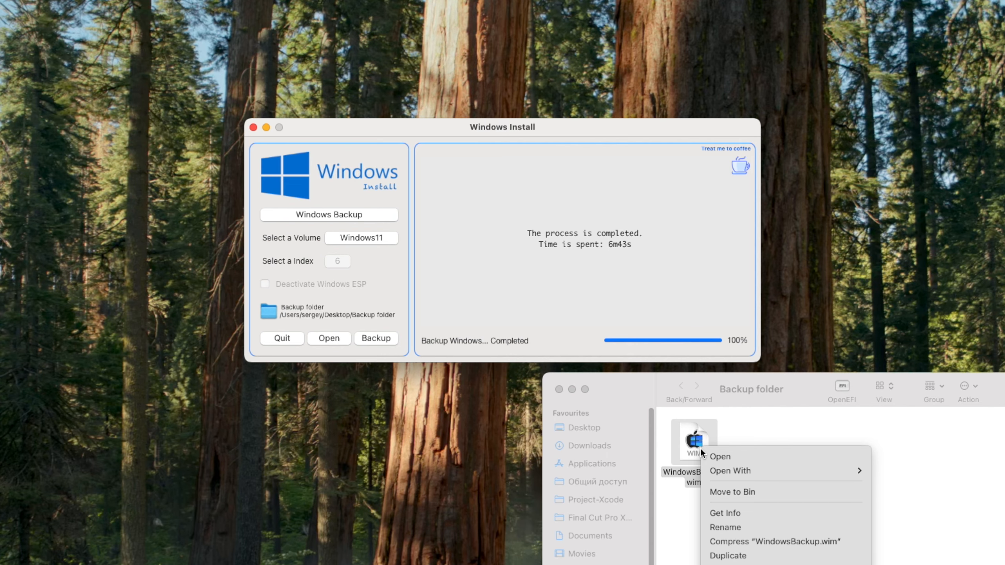
click(741, 511)
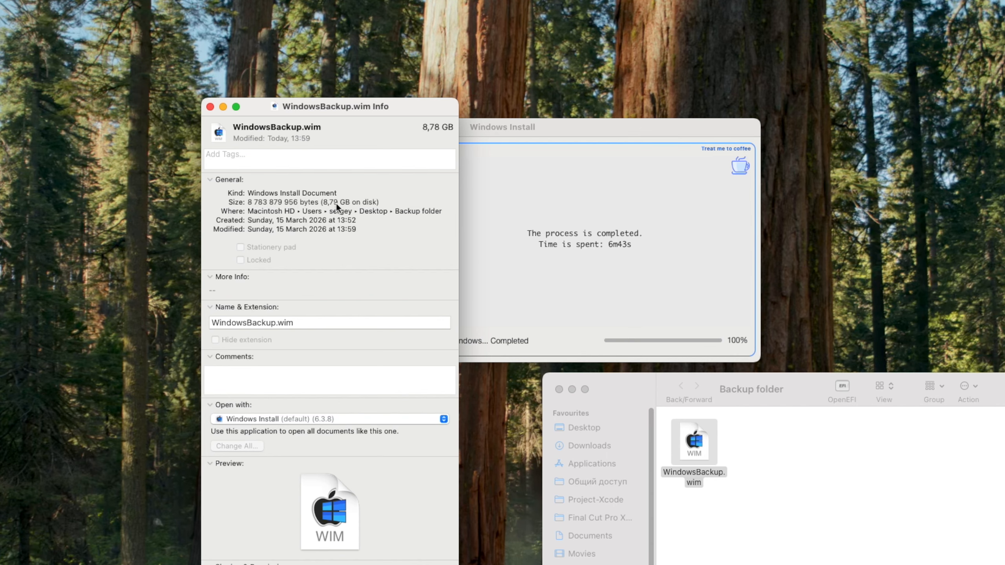
click(210, 106)
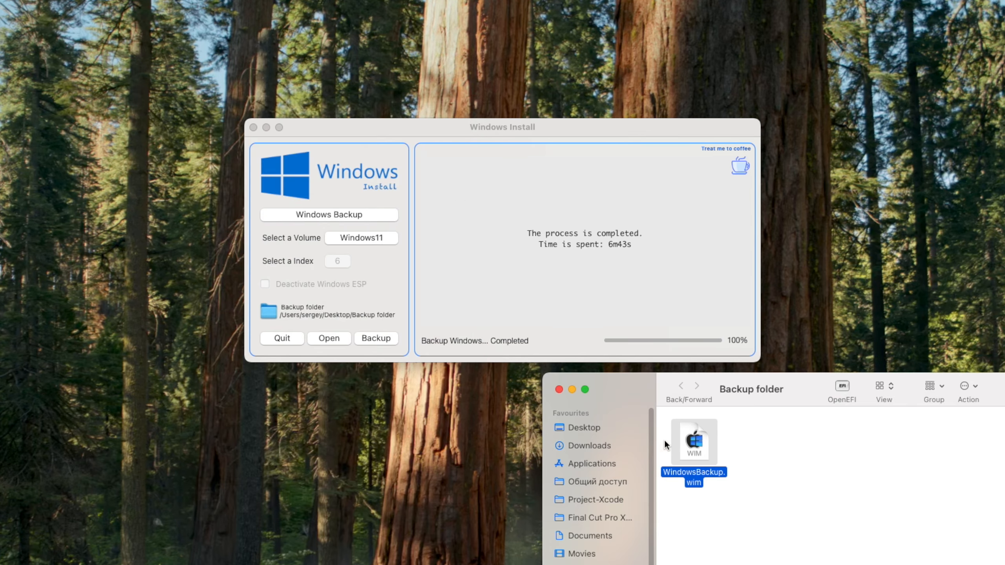
click(742, 489)
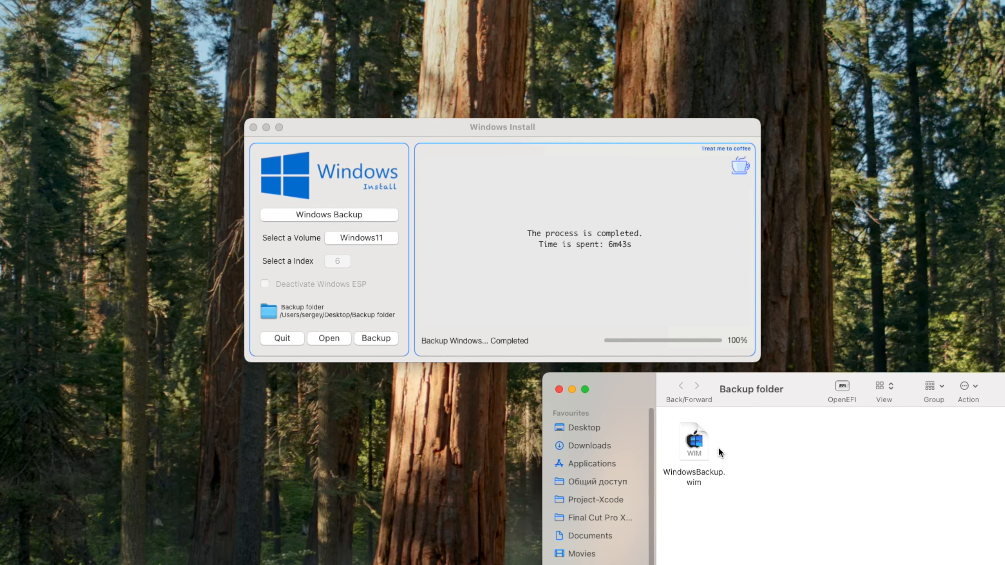
click(332, 215)
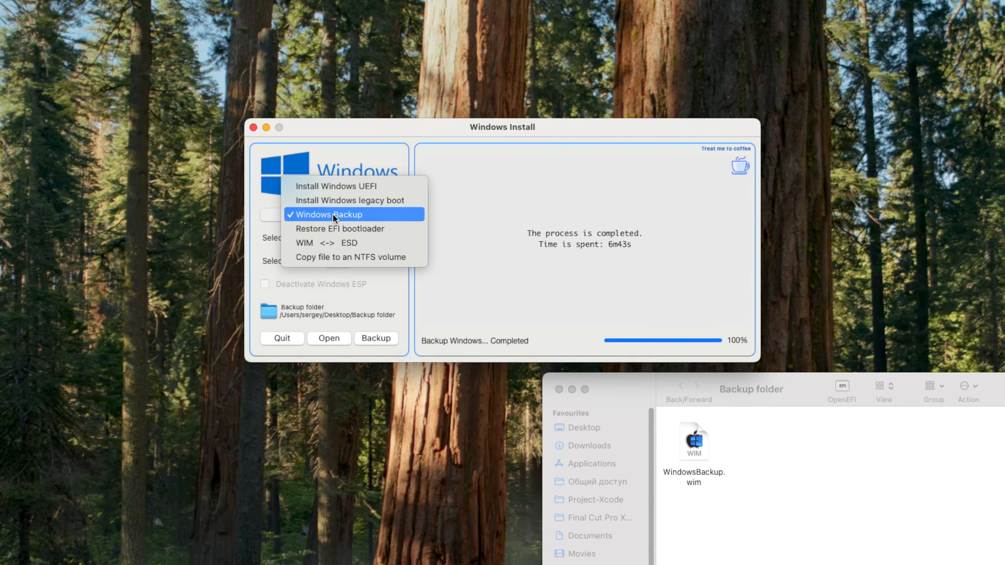
Install WindowsBackup.wim index 1 onto Windows11 in Install Windows UEFI mode, formatting it NTFS
click(348, 186)
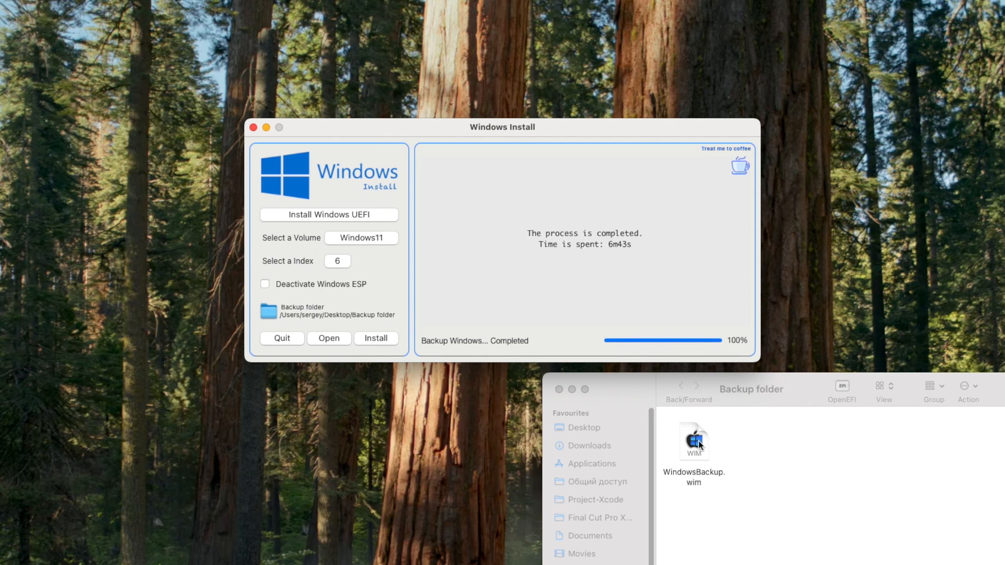
drag(699, 441, 598, 235)
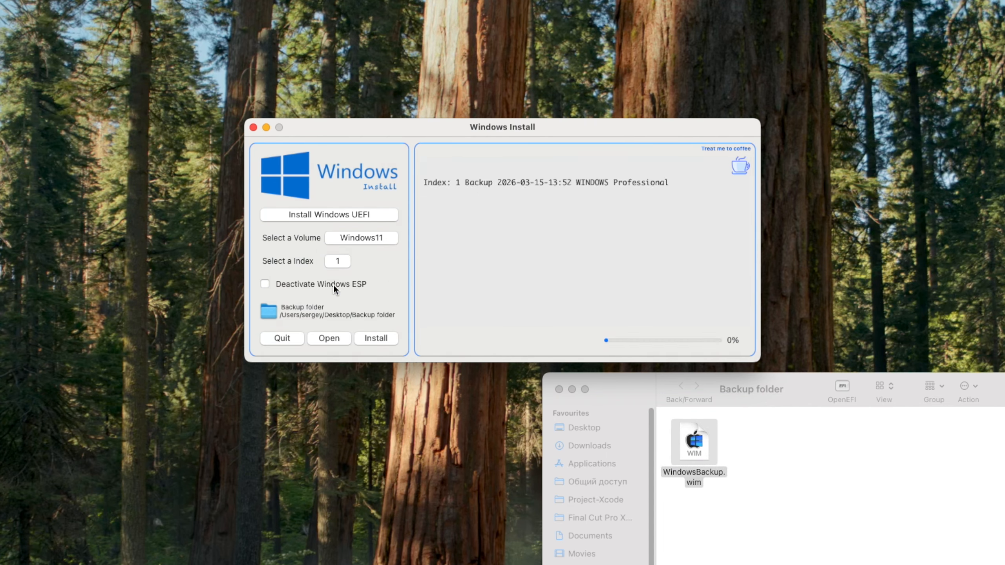
click(336, 263)
click(350, 270)
click(379, 336)
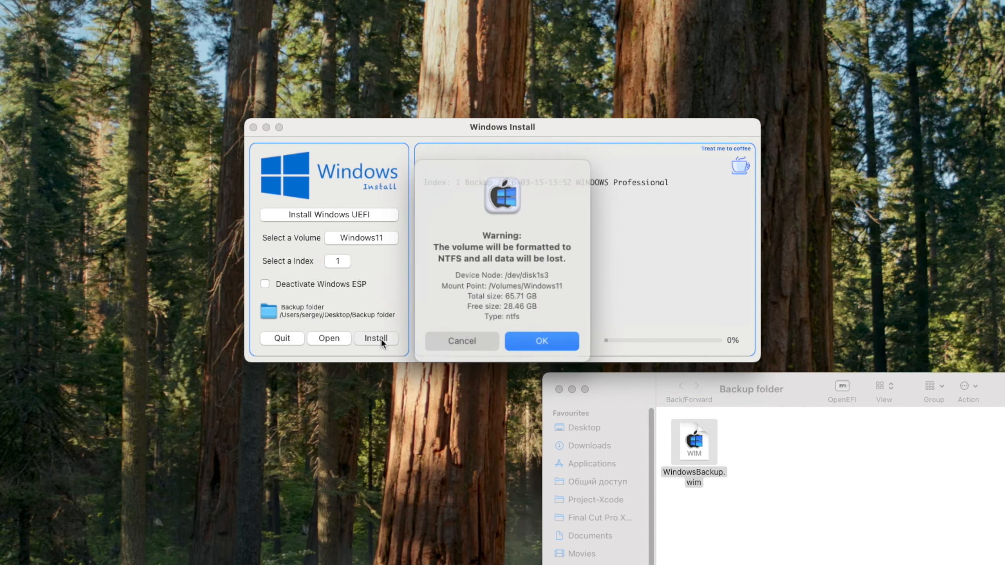
click(537, 340)
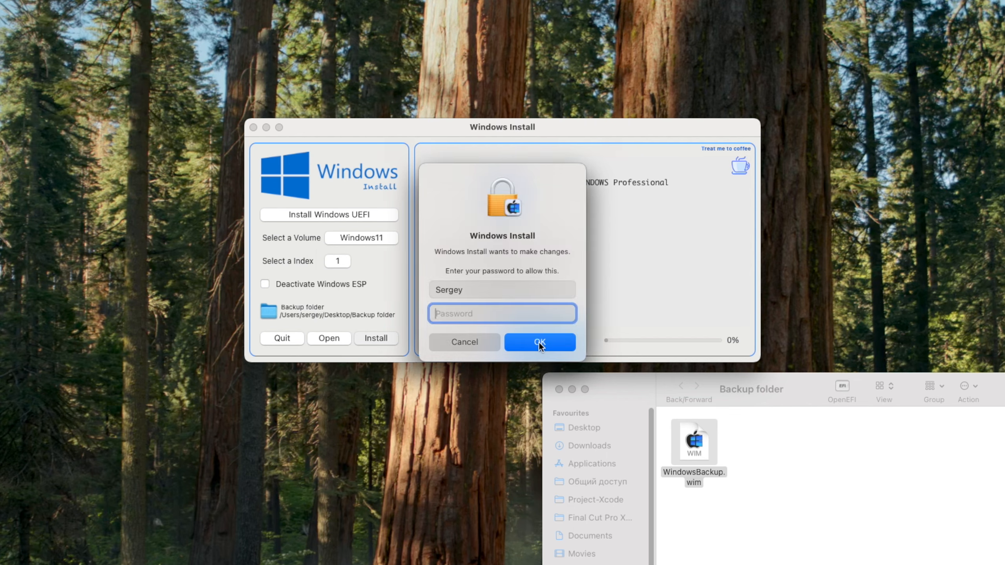
text(••••)
click(540, 342)
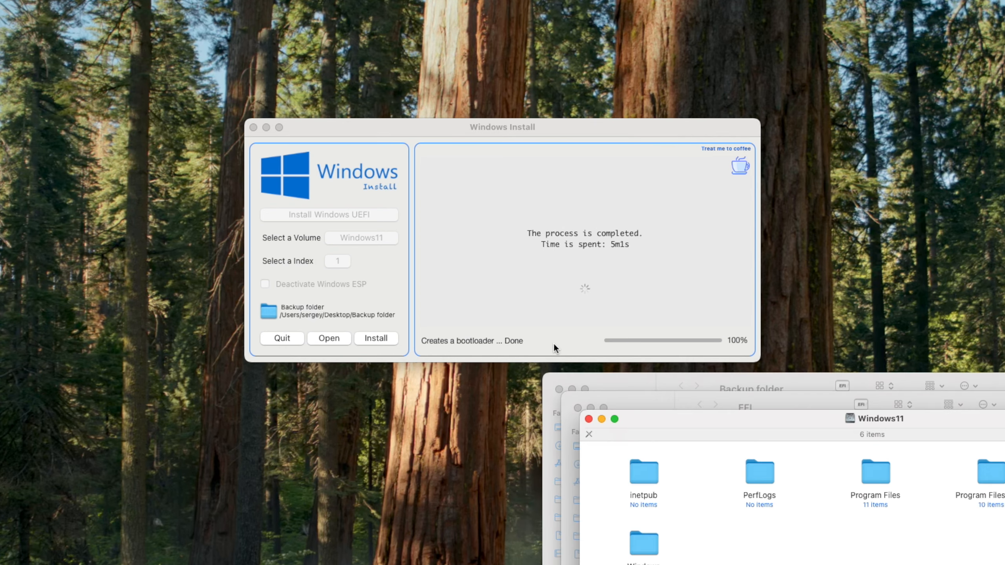
Check the EFI partition's Microsoft › BOOT folder, then close that window
drag(682, 425, 113, 361)
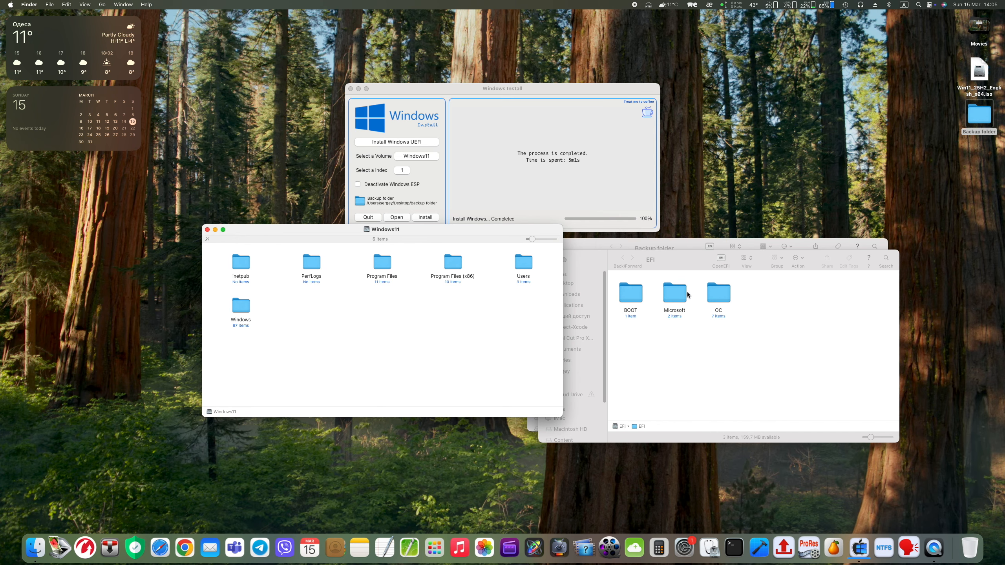
double_click(682, 296)
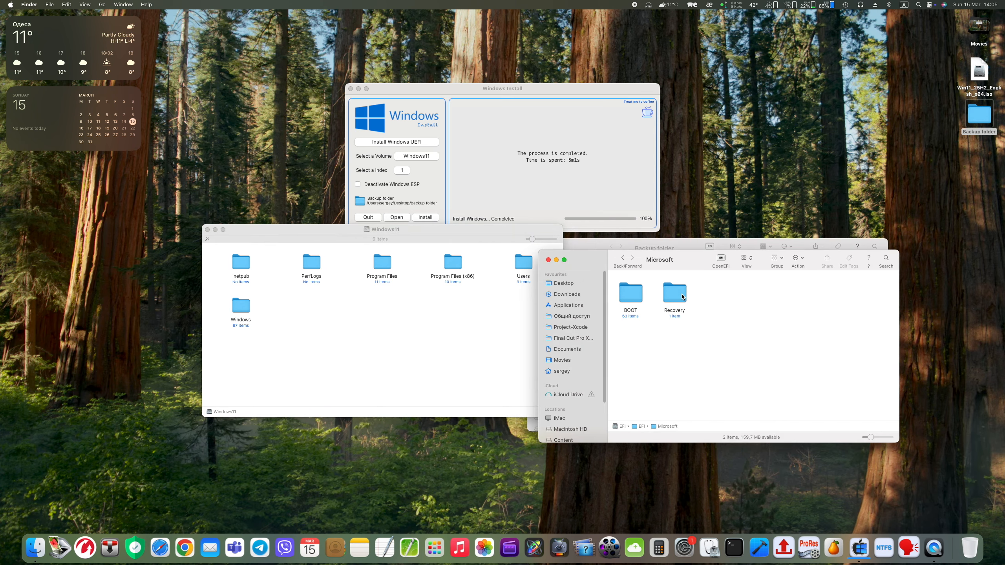
double_click(637, 300)
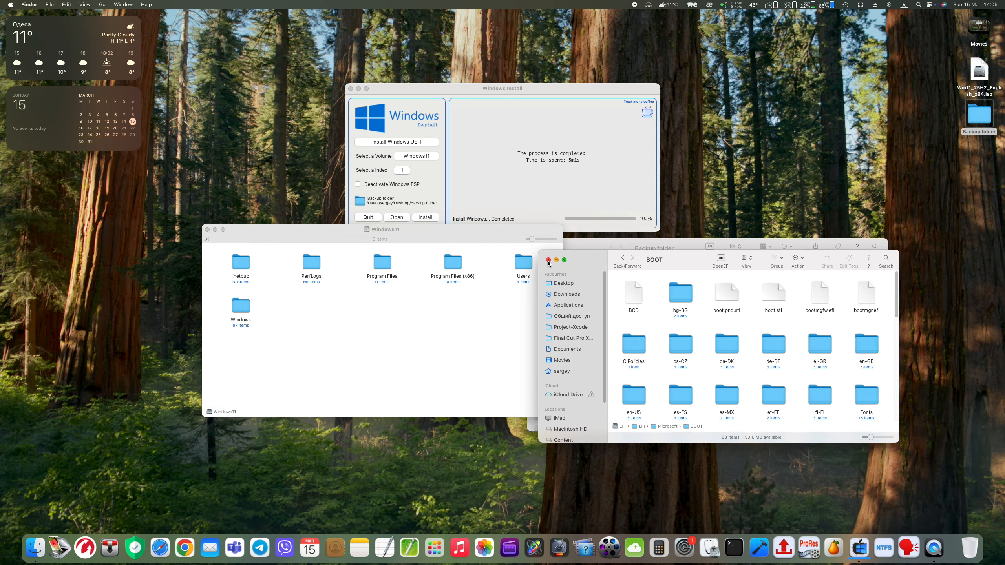
click(548, 260)
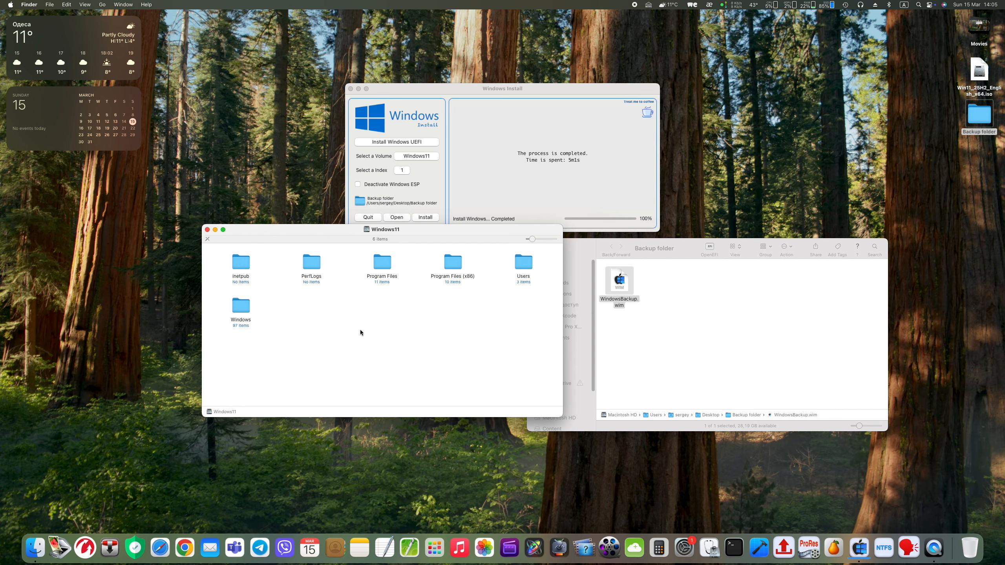
Browse Windows11's Windows folder and Users profile, then close all its windows
double_click(240, 307)
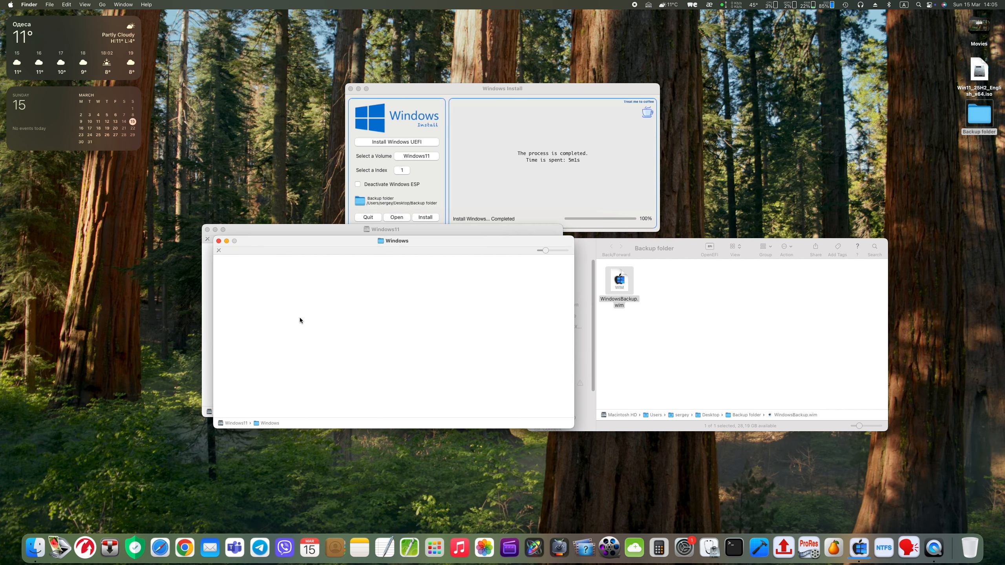
scroll(301, 320, down, 5)
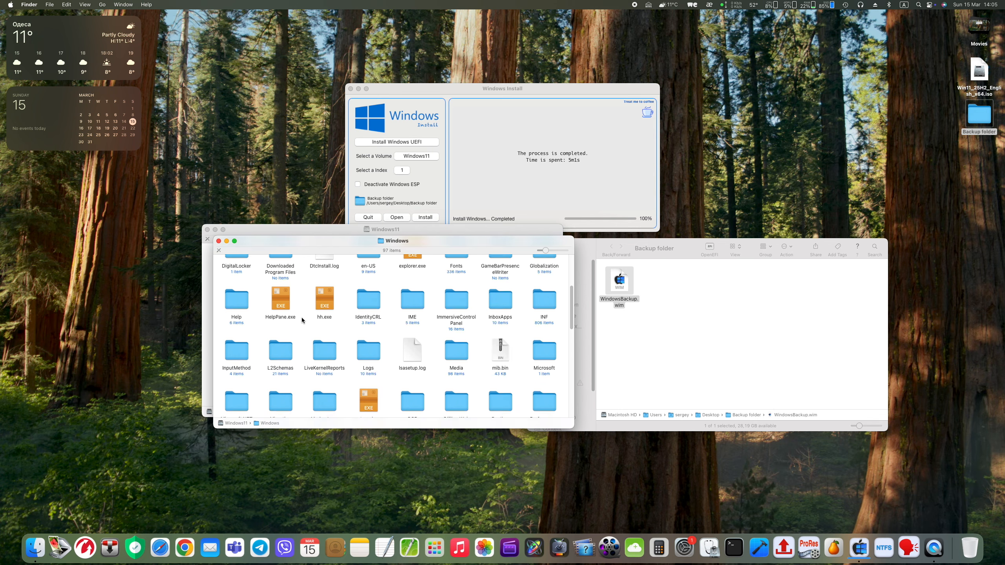
scroll(301, 321, up, 5)
click(218, 240)
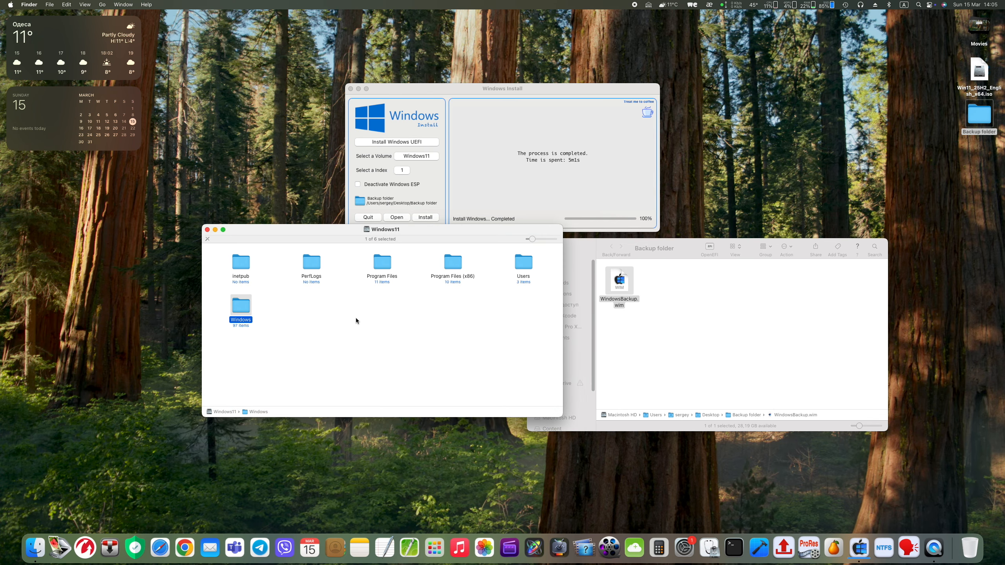
double_click(523, 265)
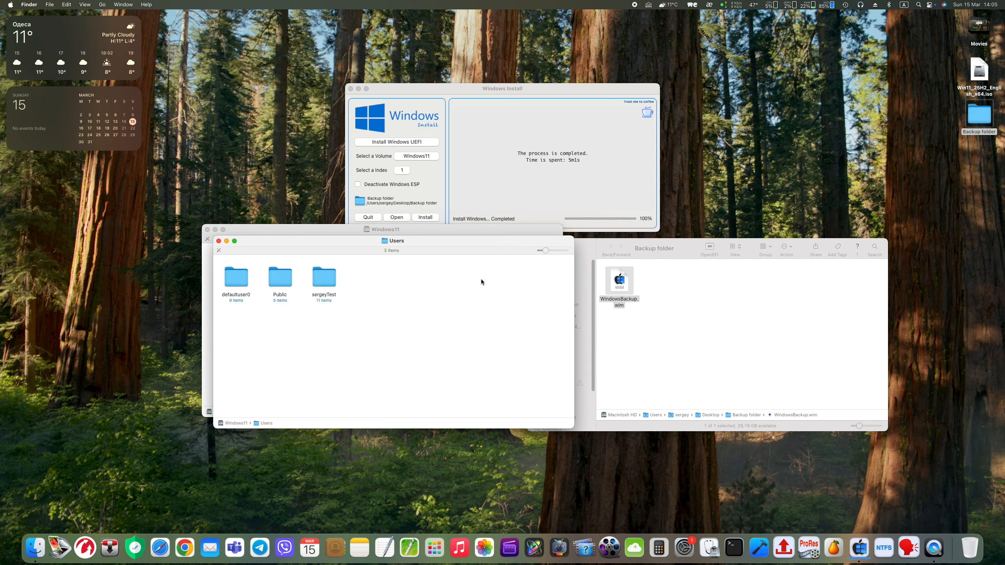
click(329, 283)
double_click(329, 283)
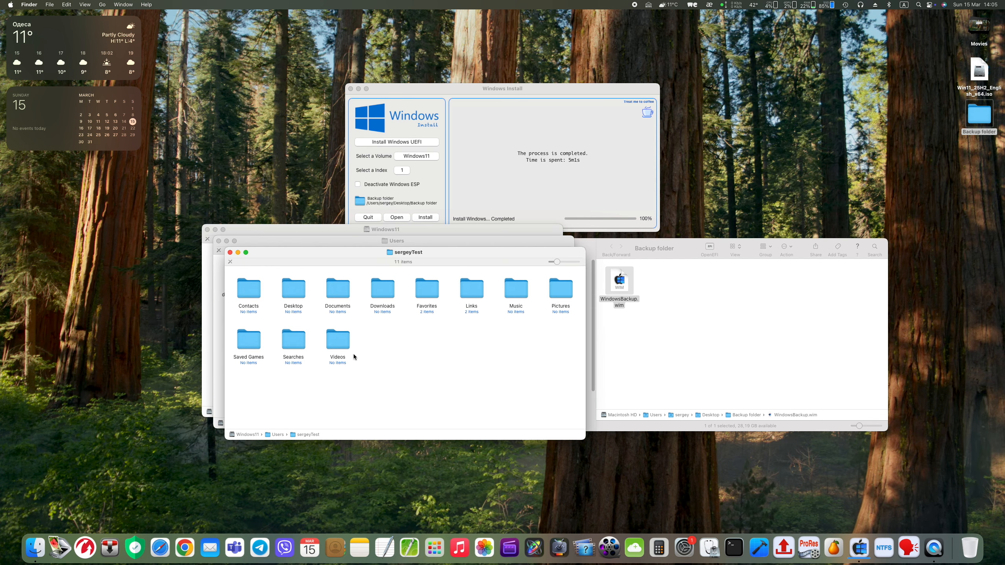
click(230, 252)
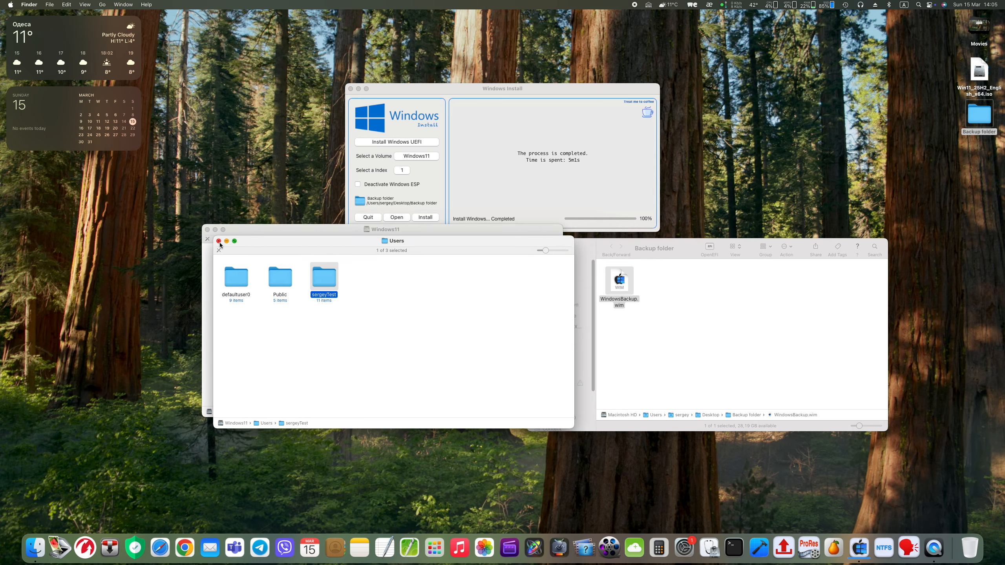
click(218, 242)
click(206, 230)
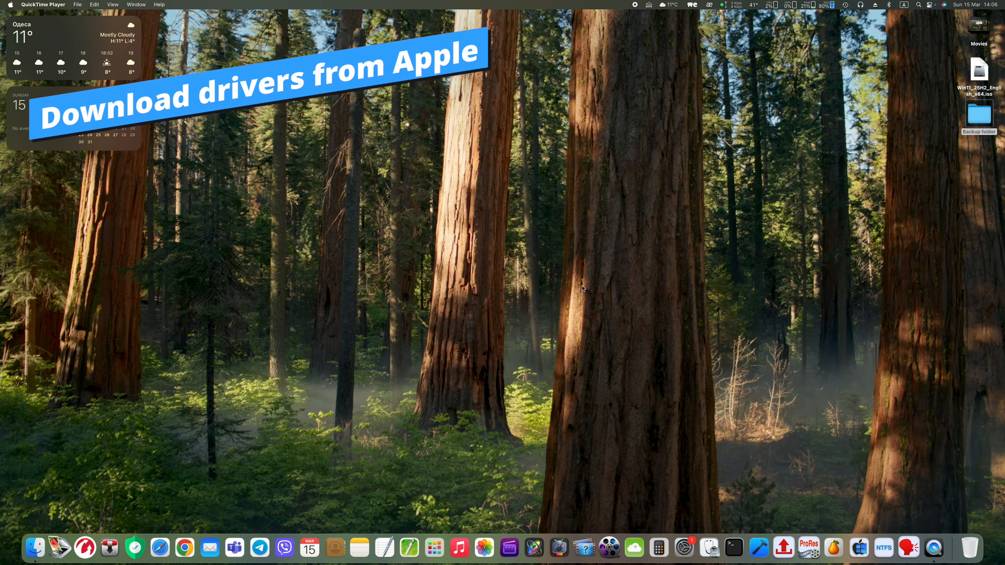
Launch Boot Camp Assistant and download the Windows support software to the Desktop
click(435, 546)
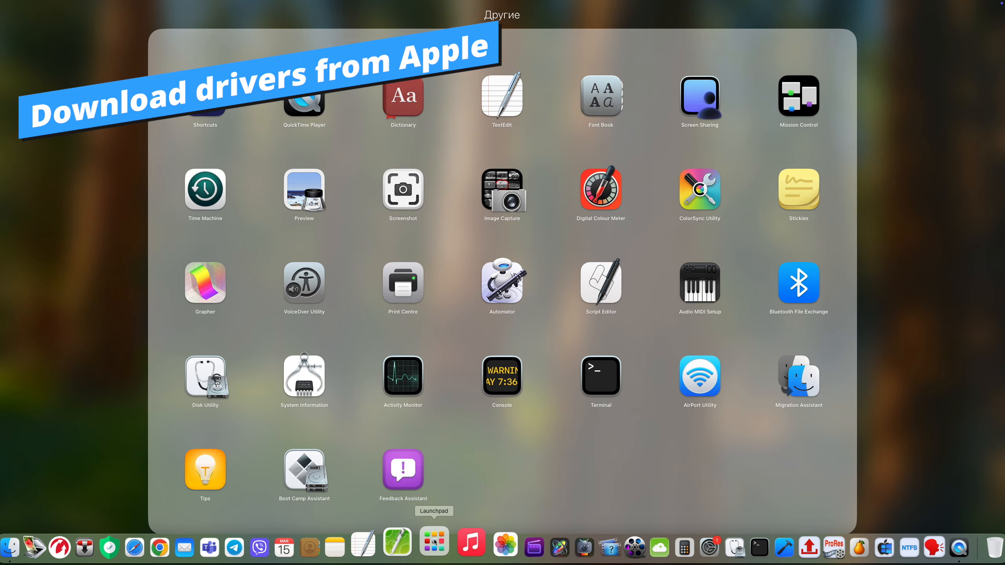
click(322, 472)
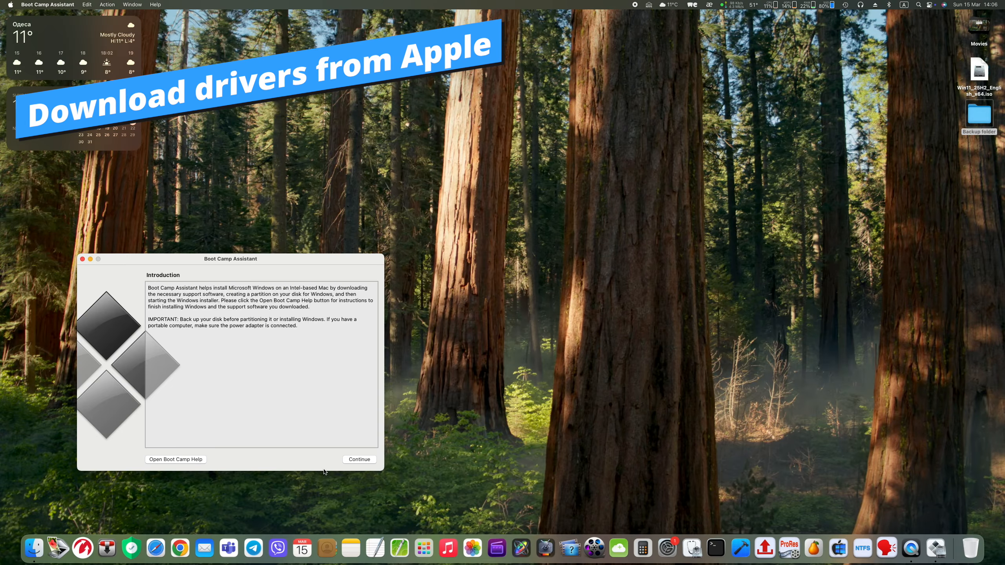
drag(313, 260, 636, 138)
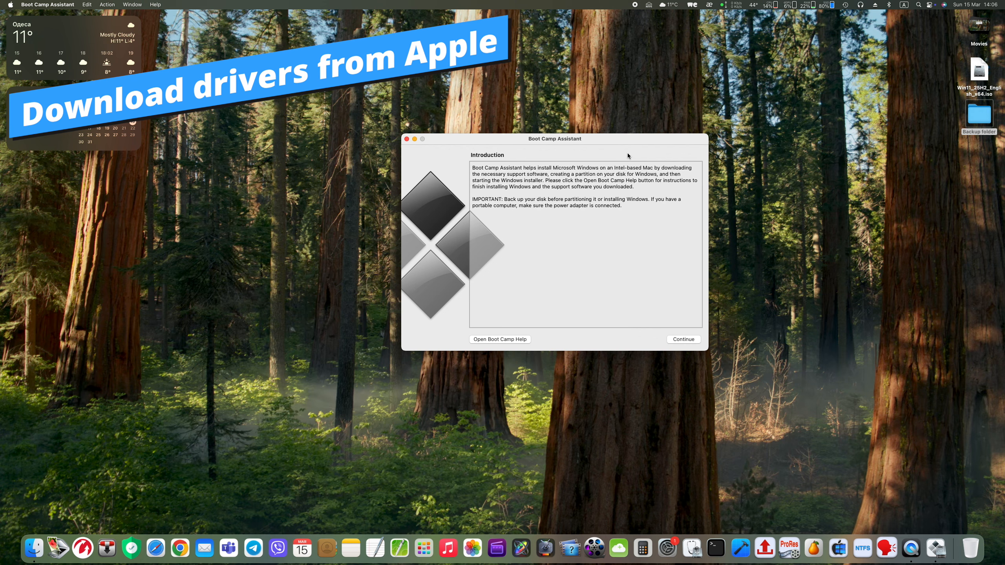
click(109, 5)
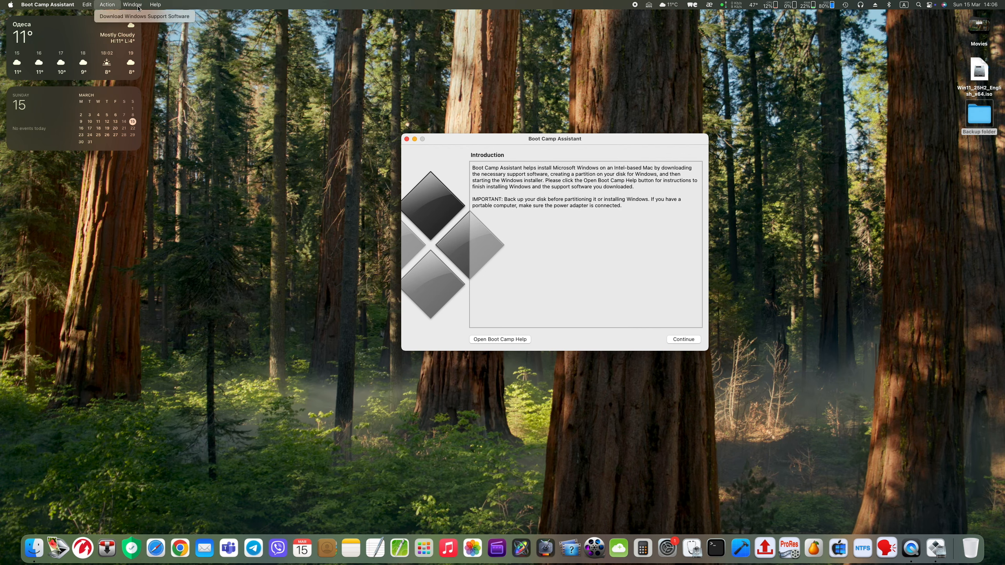
click(114, 16)
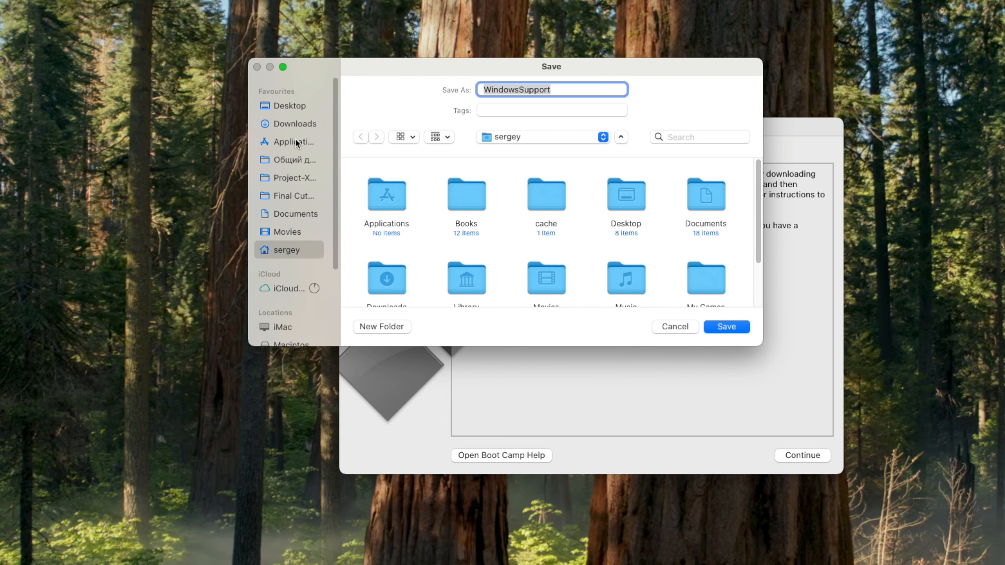
click(292, 111)
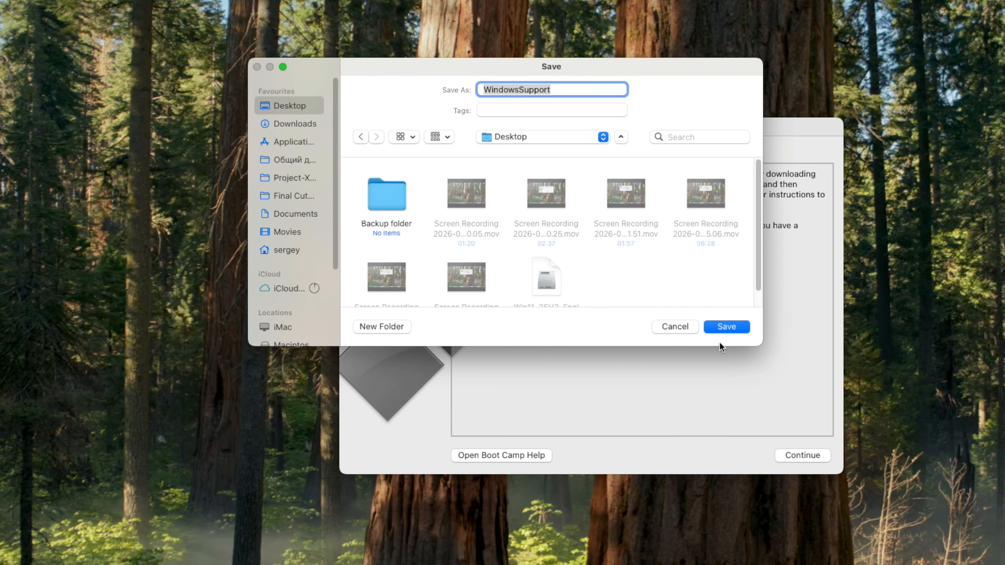
click(730, 328)
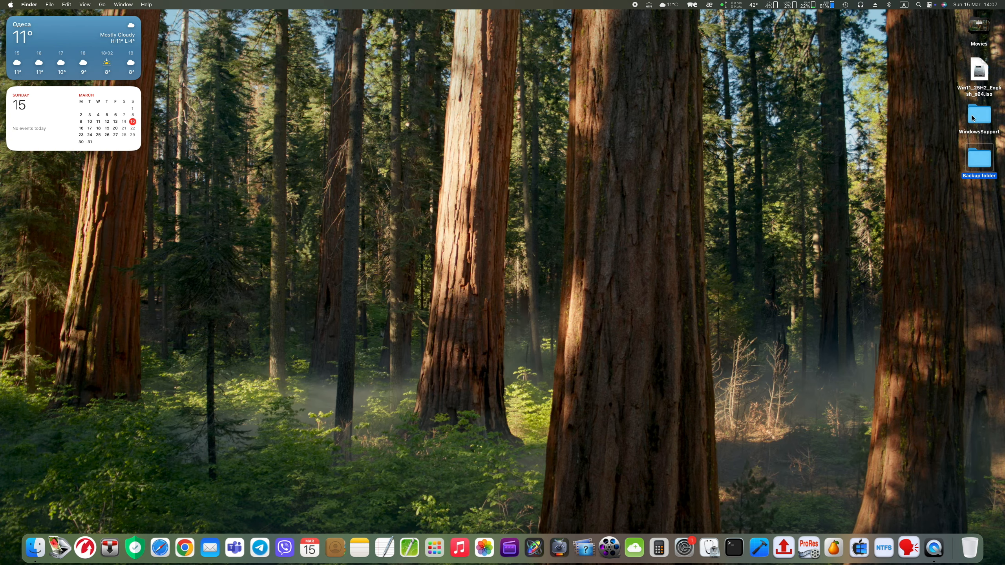
Inspect the WindowsSupport folder's BootCamp and $WinPEDriver$ subfolders, then close it
click(972, 118)
double_click(972, 118)
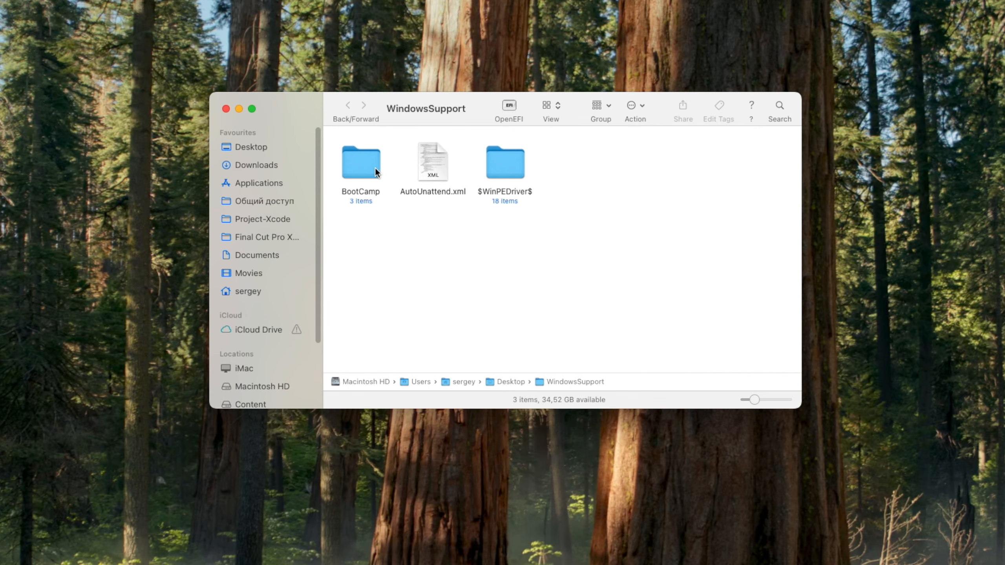
double_click(419, 138)
click(348, 105)
double_click(508, 166)
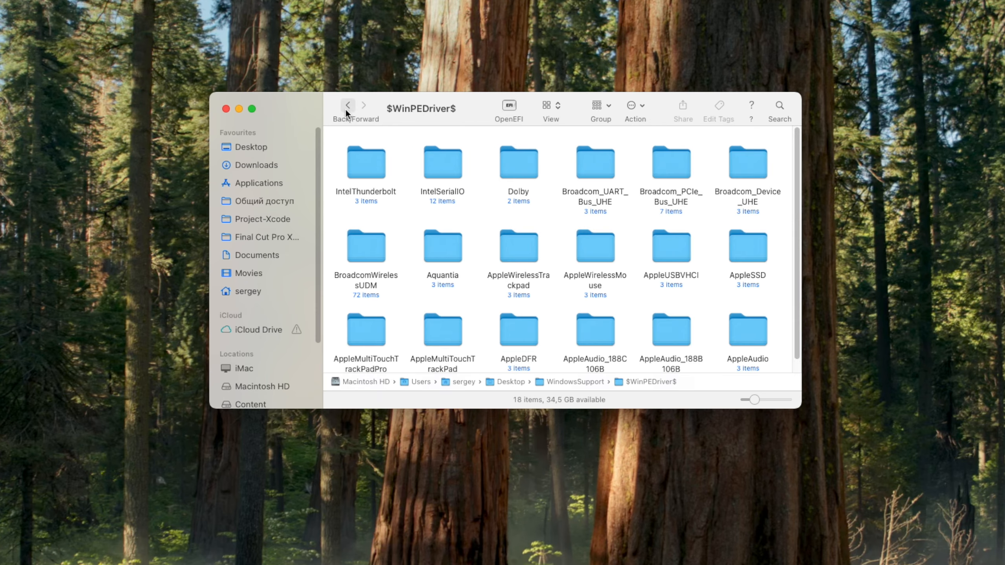
click(345, 108)
click(225, 109)
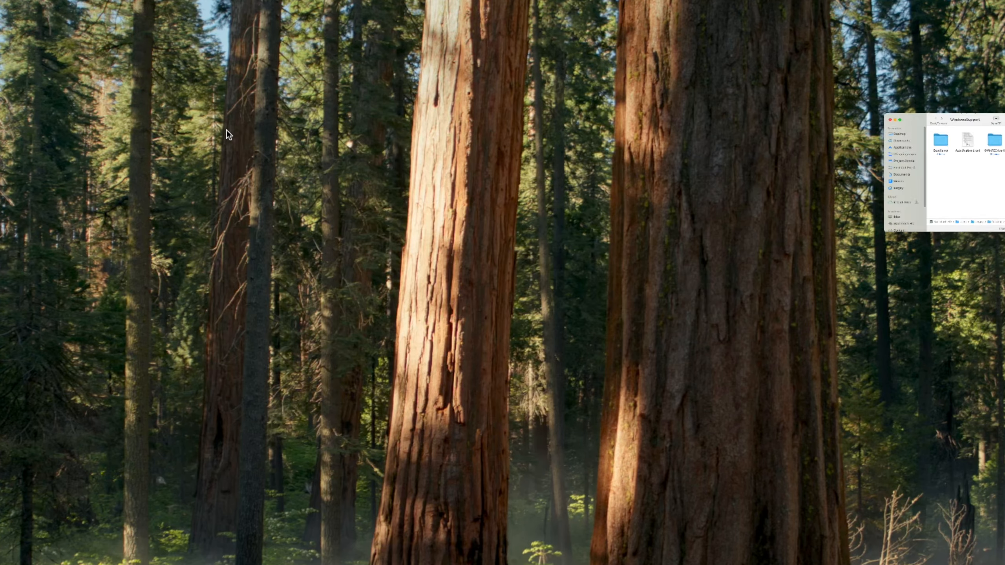
Compress WindowsSupport into WindowsSupport.zip and switch Windows Install to Copy file to an NTFS volume
right_click(968, 120)
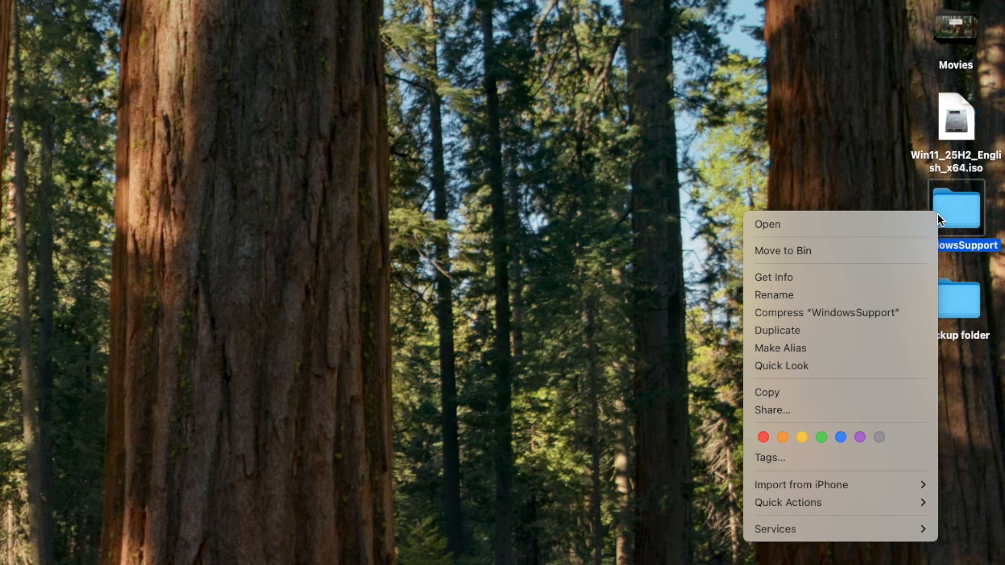
click(893, 311)
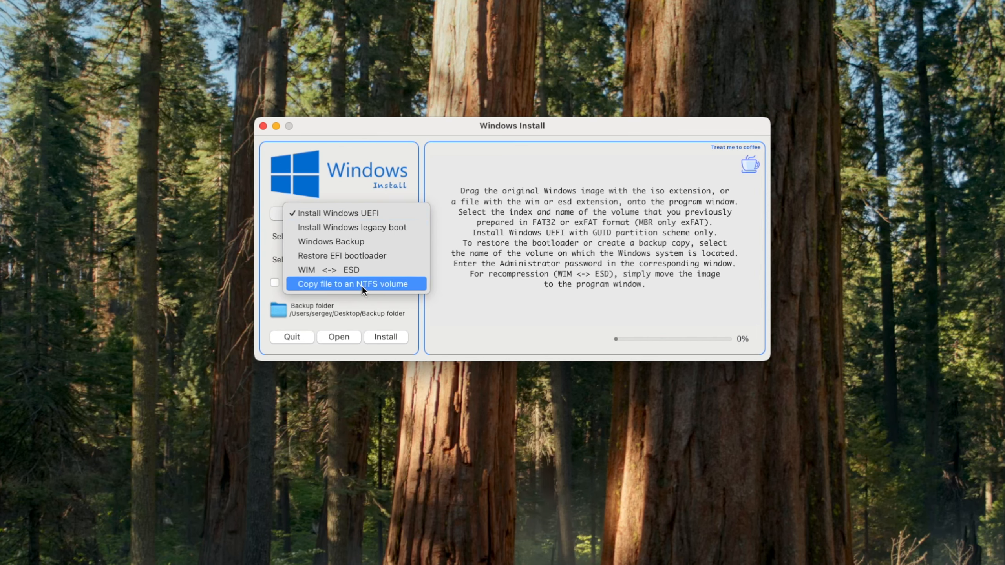
click(361, 285)
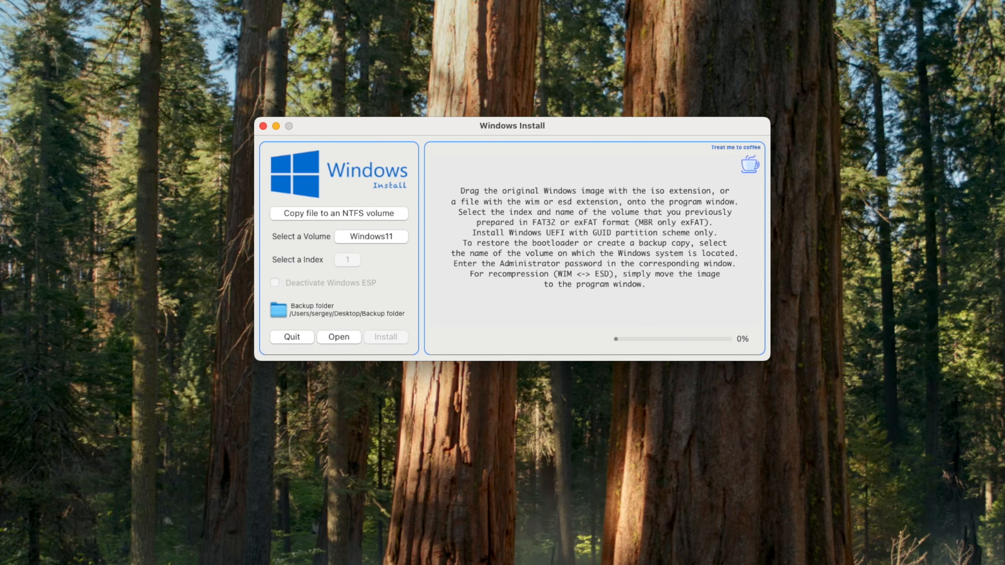
Copy the 805,1 MB WindowsSupport.zip to the Windows11 volume's root, authorizing with the admin password
drag(813, 277, 503, 240)
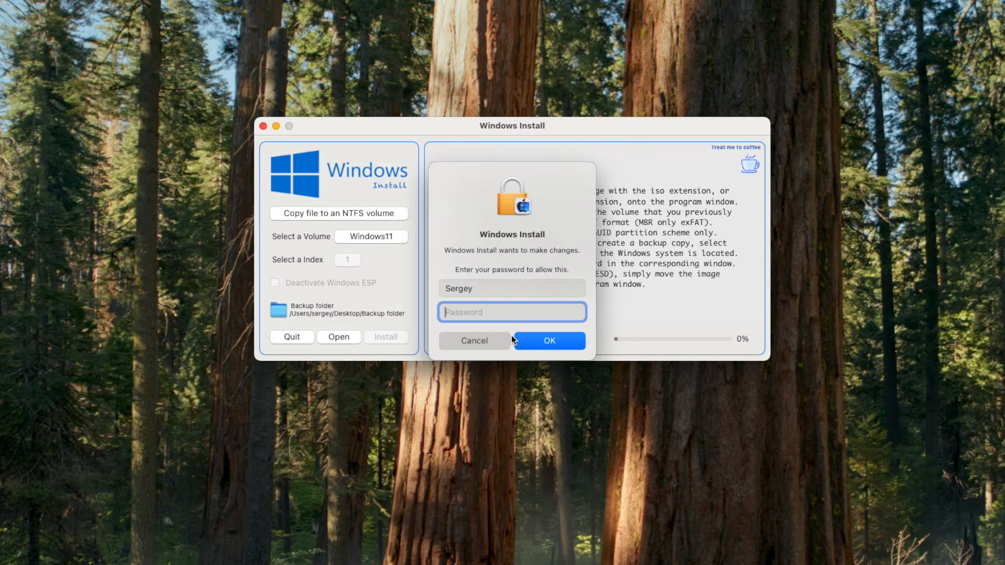
text(•••)
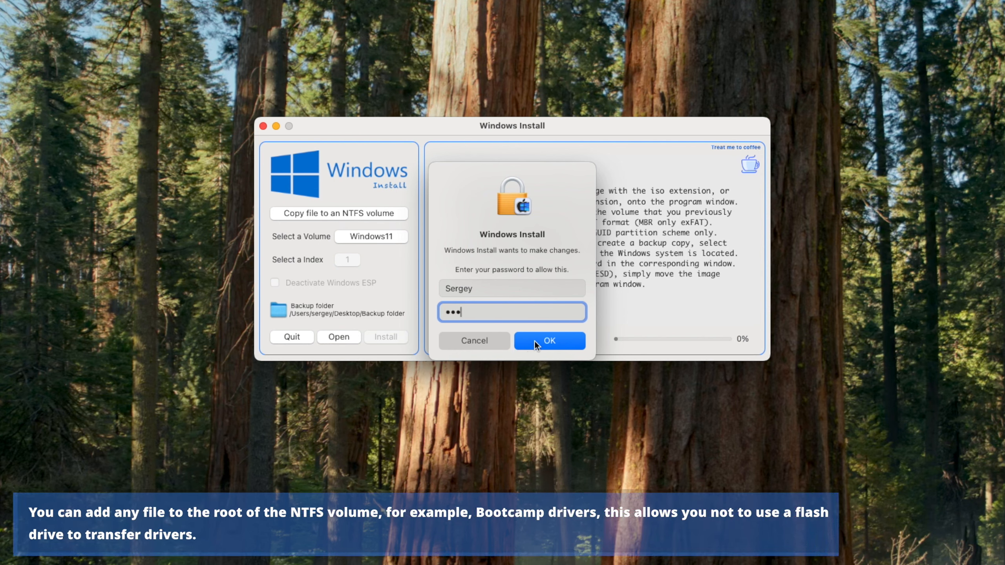
click(538, 341)
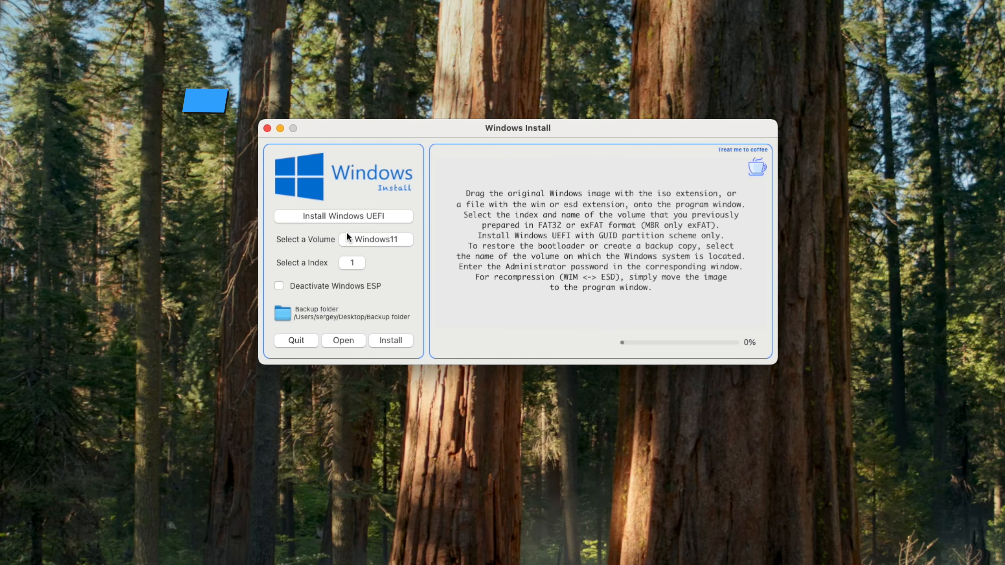
Switch to Restore EFI bootloader mode for Windows11 and mount its EFI partition with the admin password
click(356, 216)
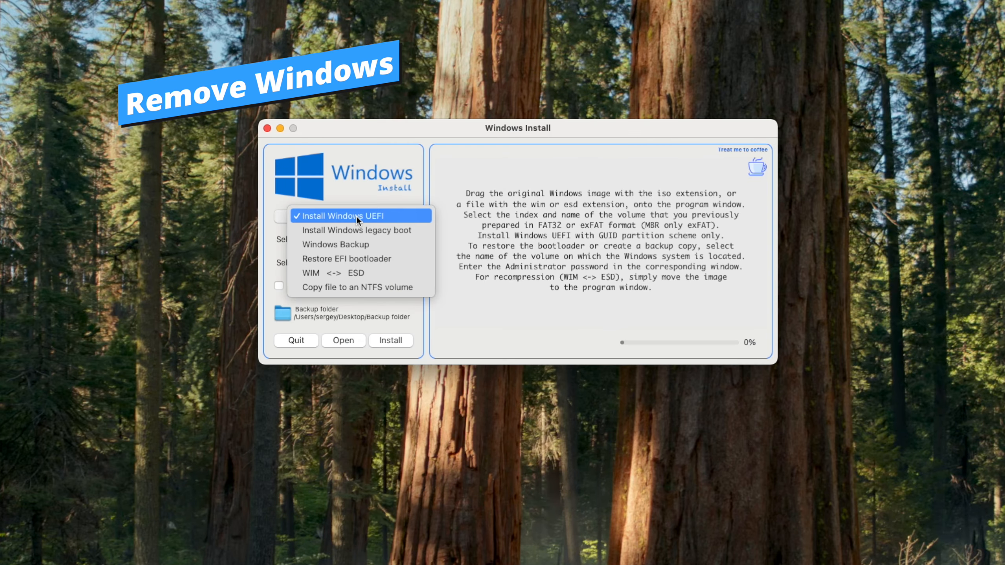
click(352, 260)
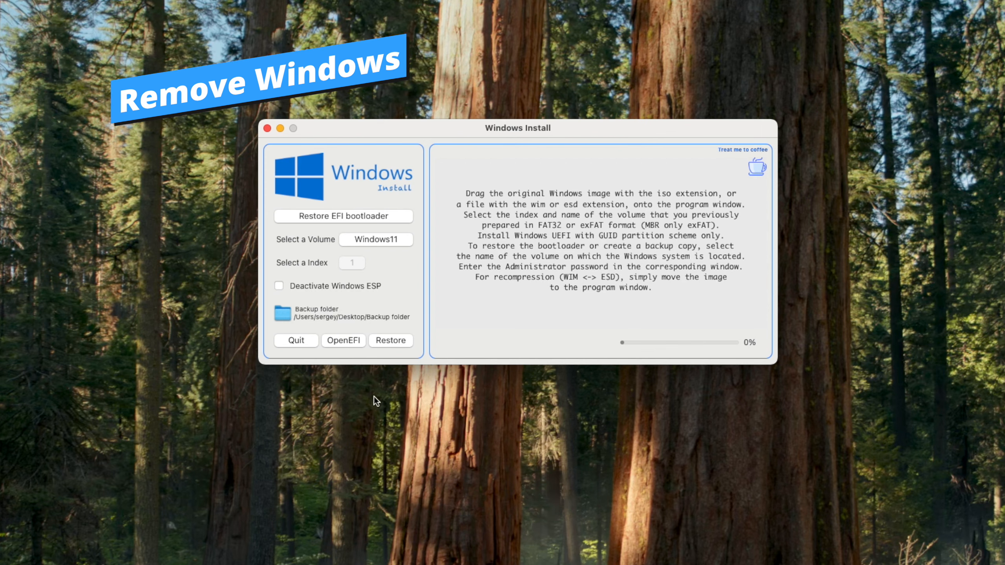
click(353, 343)
text(••••)
key(Return)
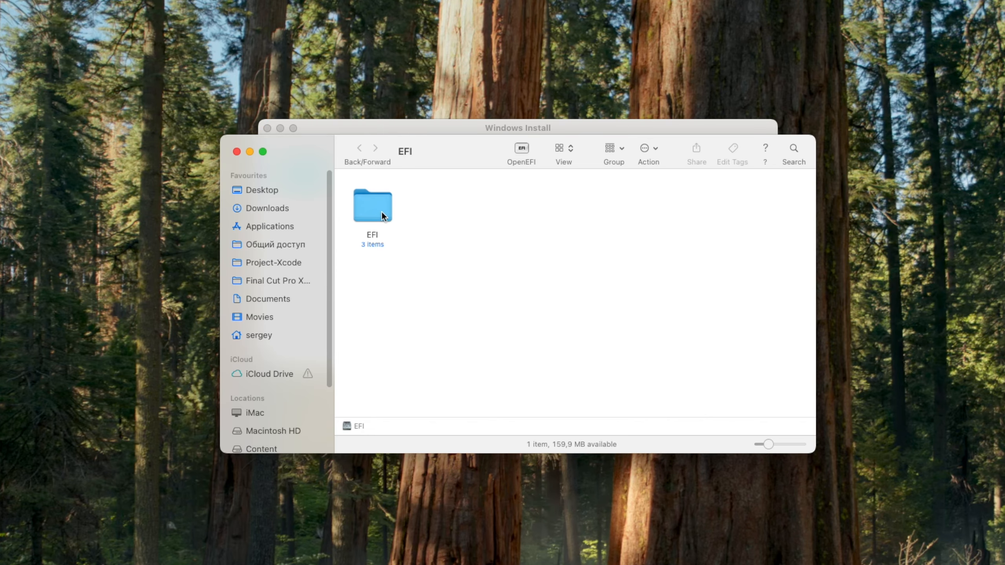
Delete the Microsoft folder from the EFI folder, empty the Bin, and close the EFI window
double_click(382, 213)
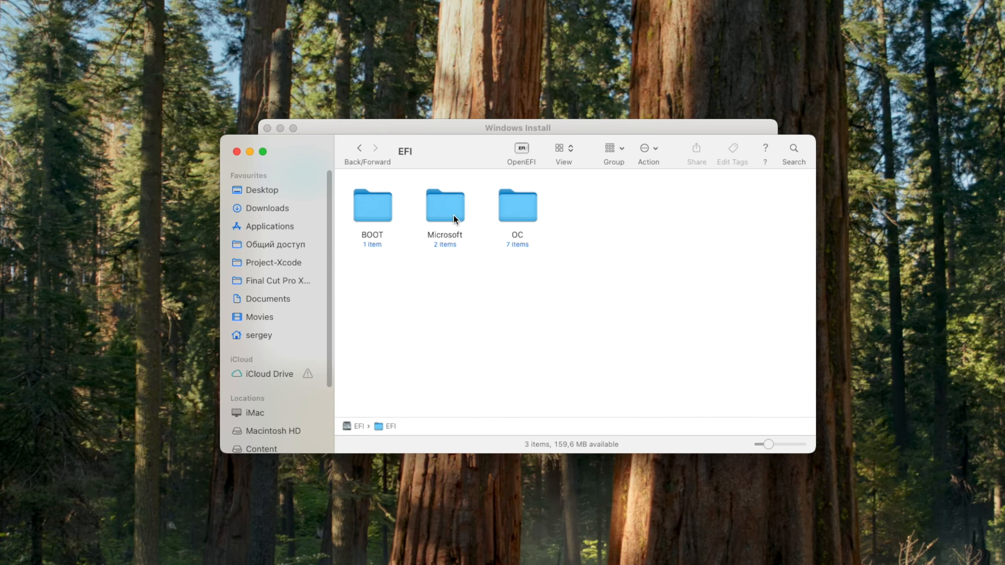
click(442, 214)
right_click(443, 215)
click(486, 243)
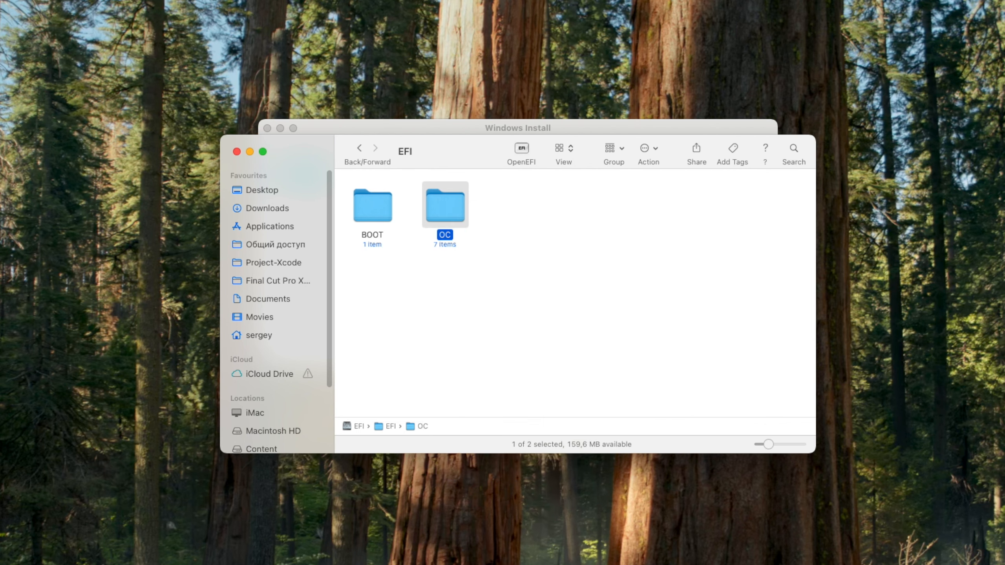
key(super+shift+BackSpace)
click(552, 305)
click(398, 256)
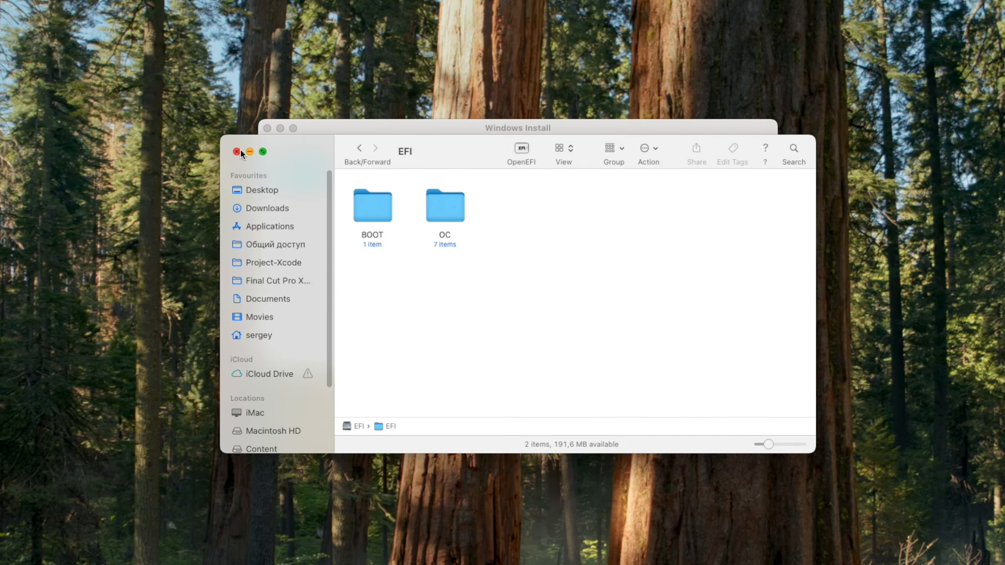
click(237, 152)
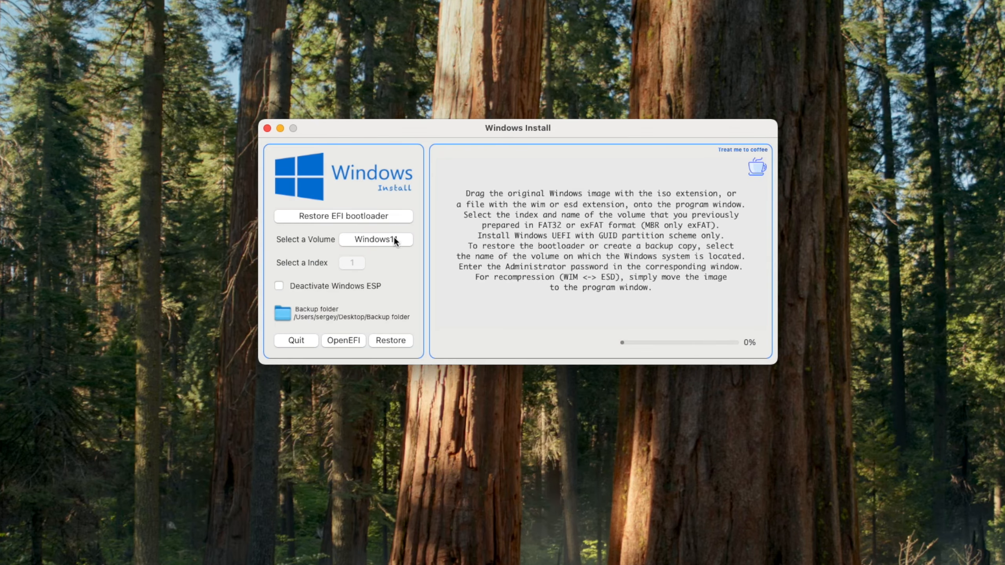
Quit Windows Install, unlock Disk Utility with the admin password, and select the Samsung SSD 970 EVO Plus
click(309, 340)
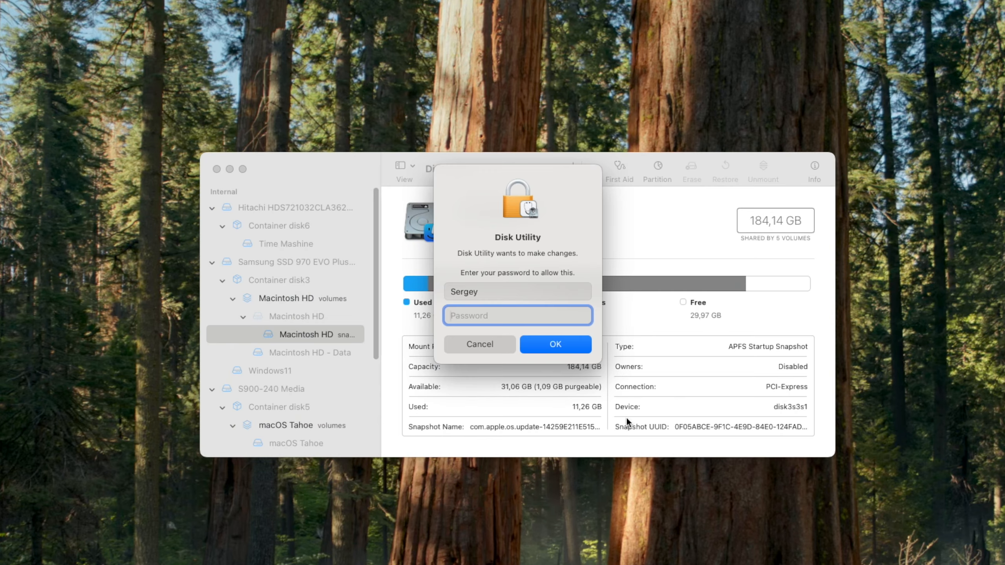
text(****)
click(575, 345)
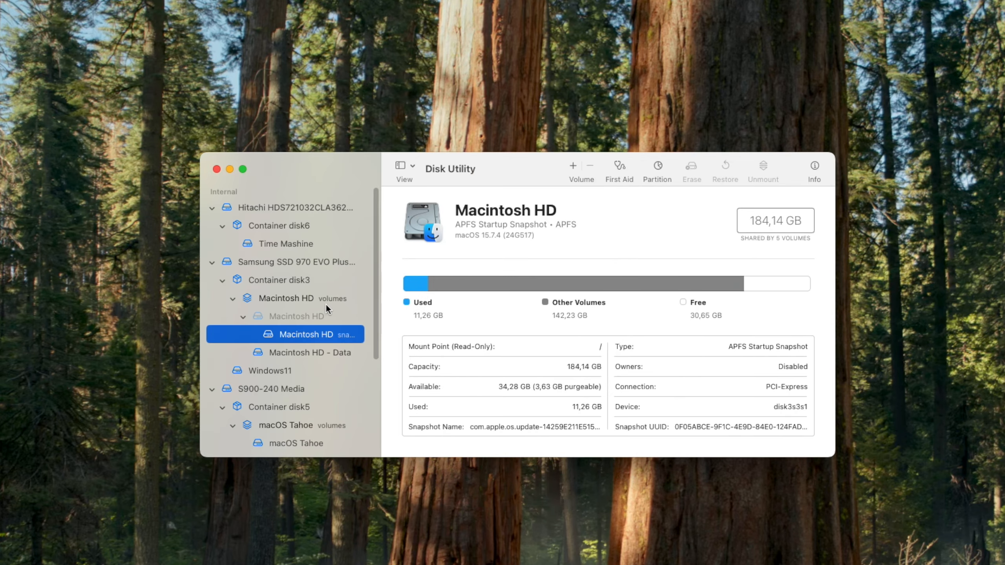
scroll(321, 298, down, 1)
click(283, 362)
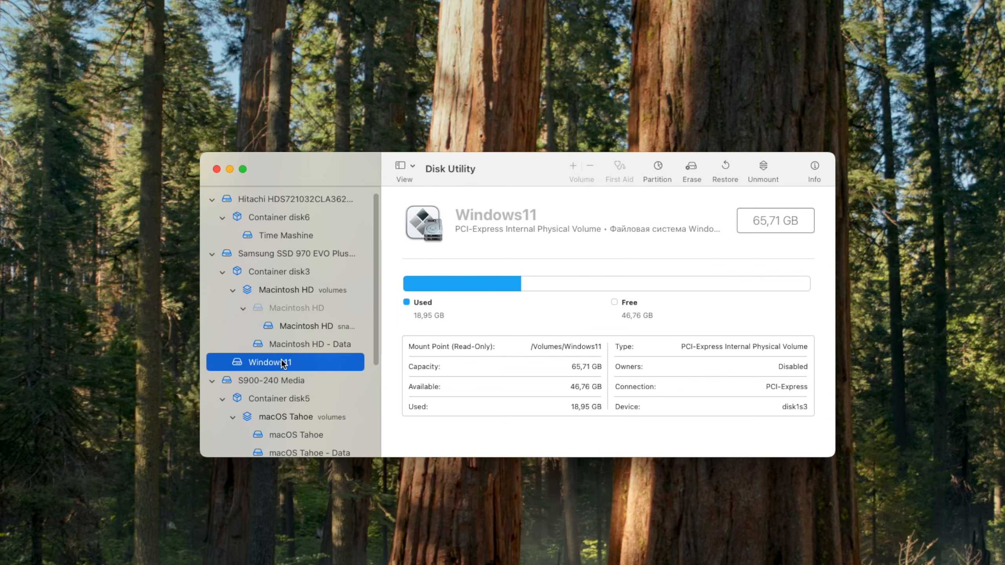
click(307, 253)
Delete the Windows11 partition so Macintosh HD grows to 249,85 GB
click(658, 169)
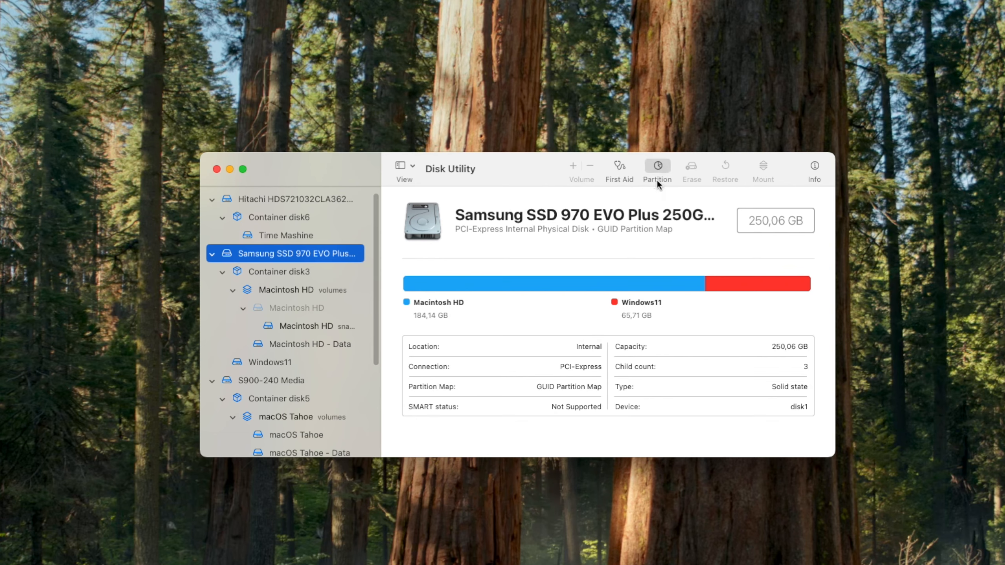
click(349, 328)
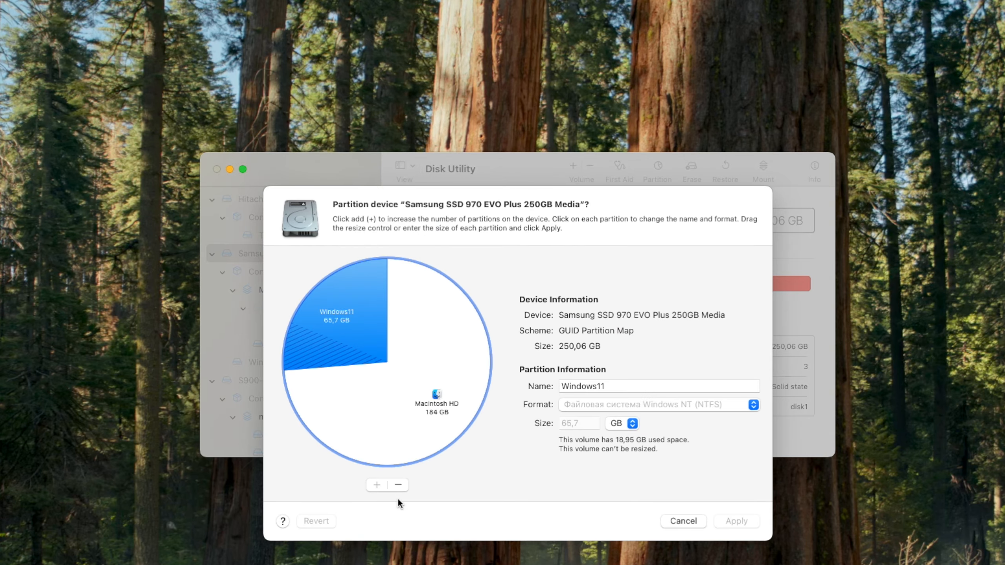
click(403, 484)
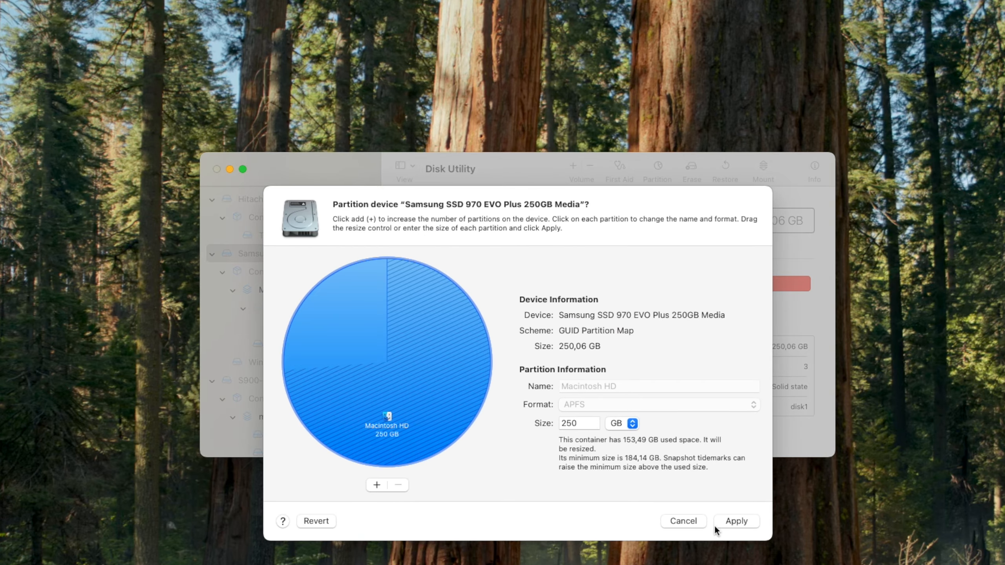
click(736, 520)
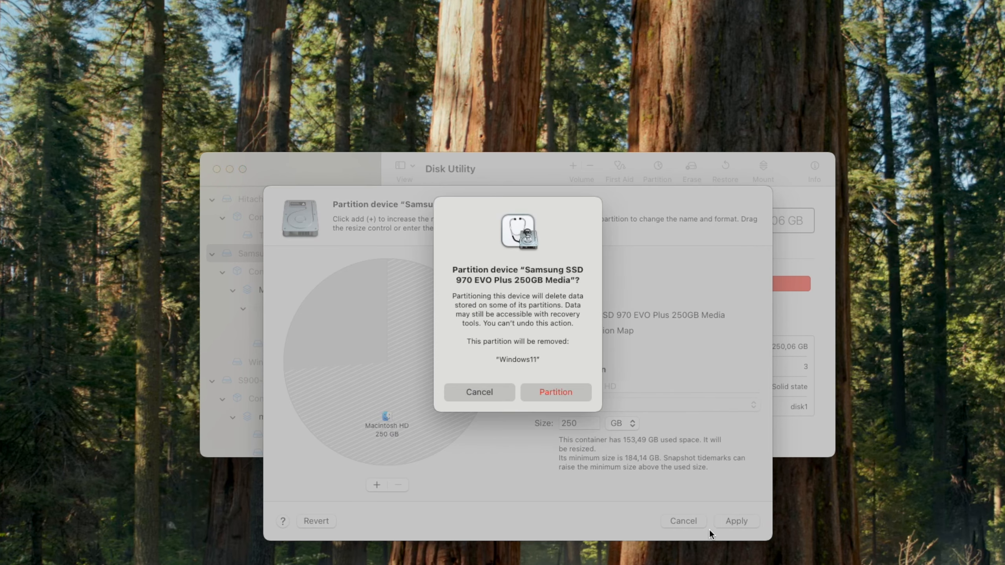
click(567, 396)
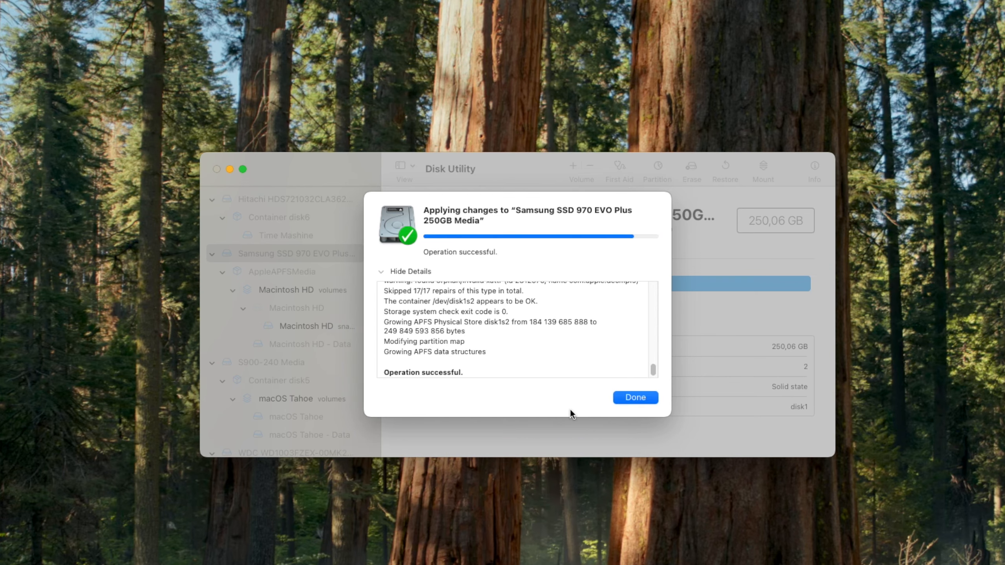
click(634, 399)
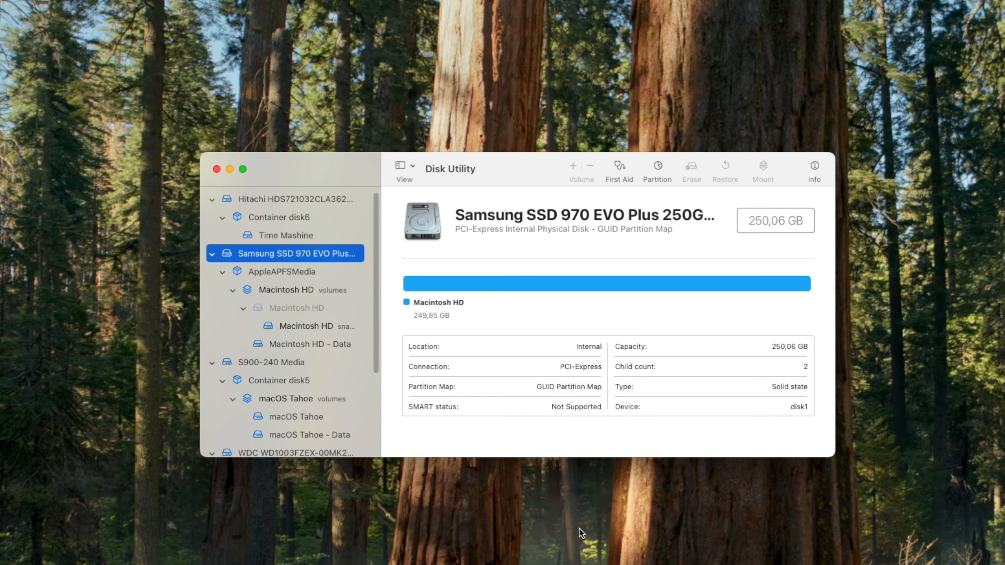
Close Disk Utility and switch Windows Install to Install Windows legacy boot, keeping Data as the volume
click(216, 170)
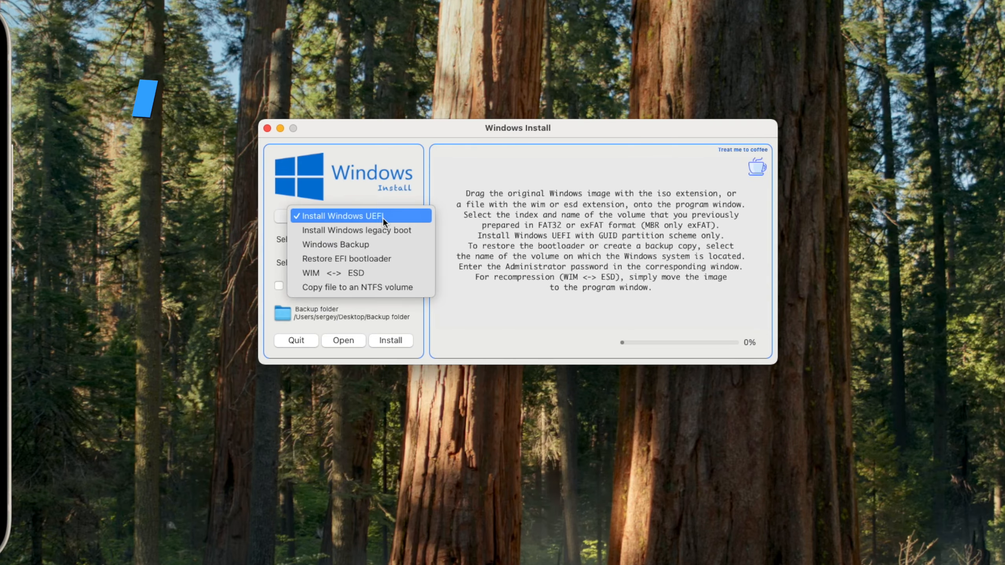
click(382, 230)
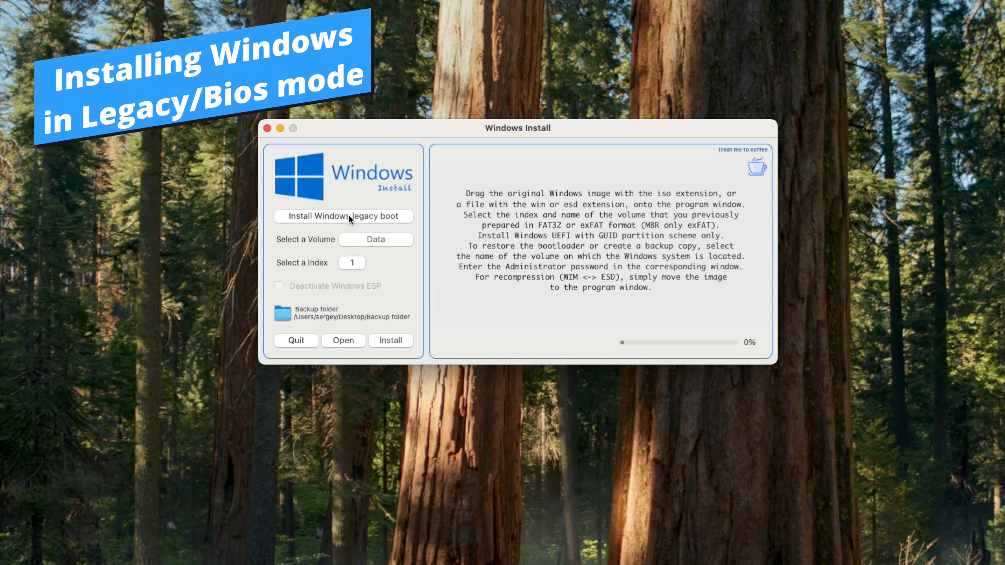
click(387, 234)
click(386, 234)
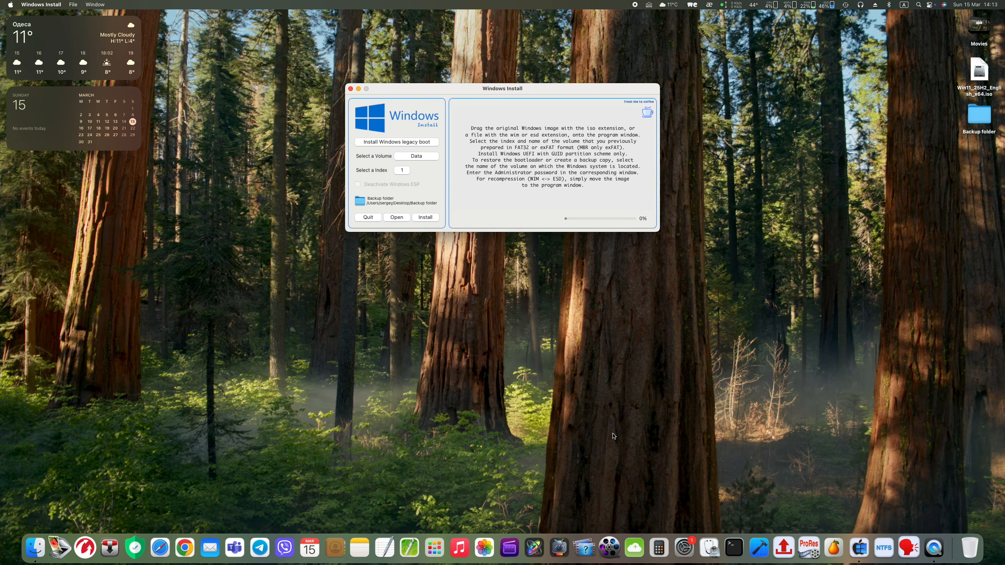
Launch Disk Utility with the admin password and select the S900-240 Media drive
click(707, 542)
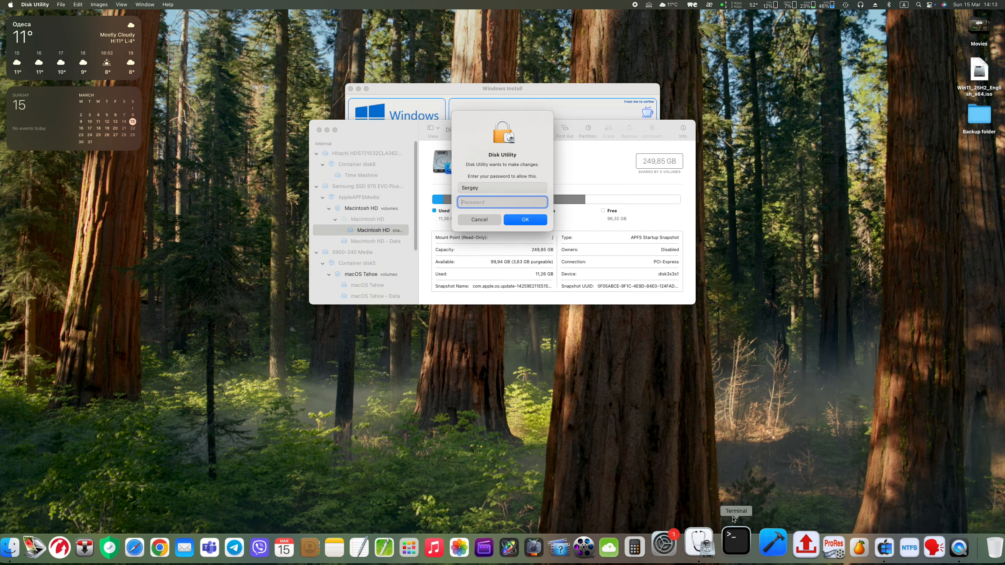
text(*******)
click(524, 219)
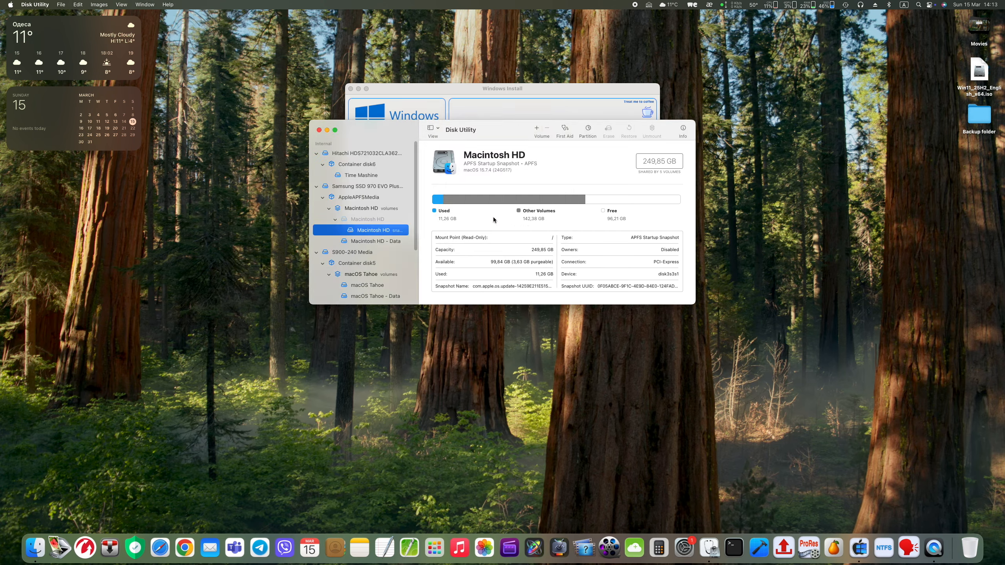
drag(405, 128, 532, 255)
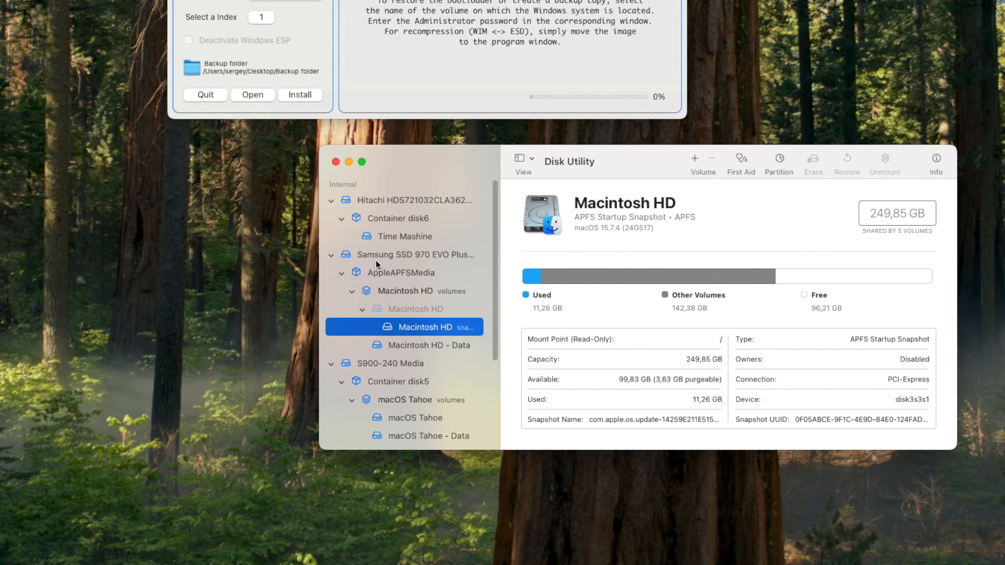
scroll(417, 257, down, 1)
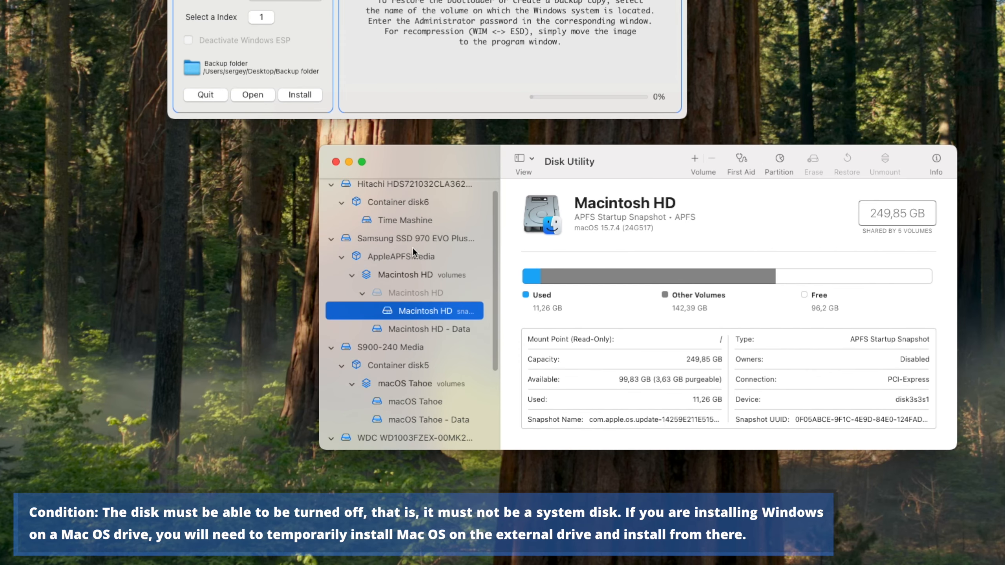
scroll(397, 275, down, 2)
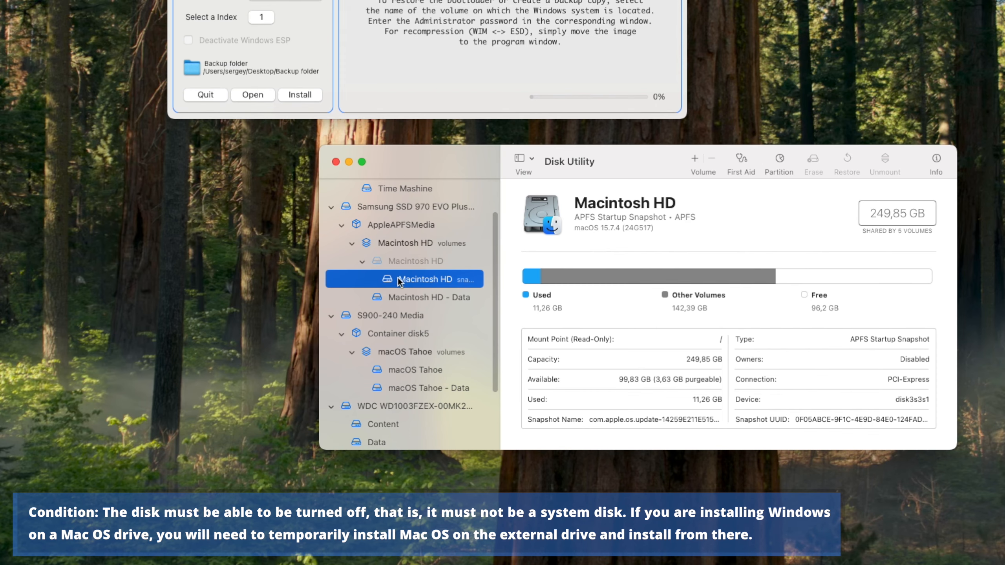
click(400, 311)
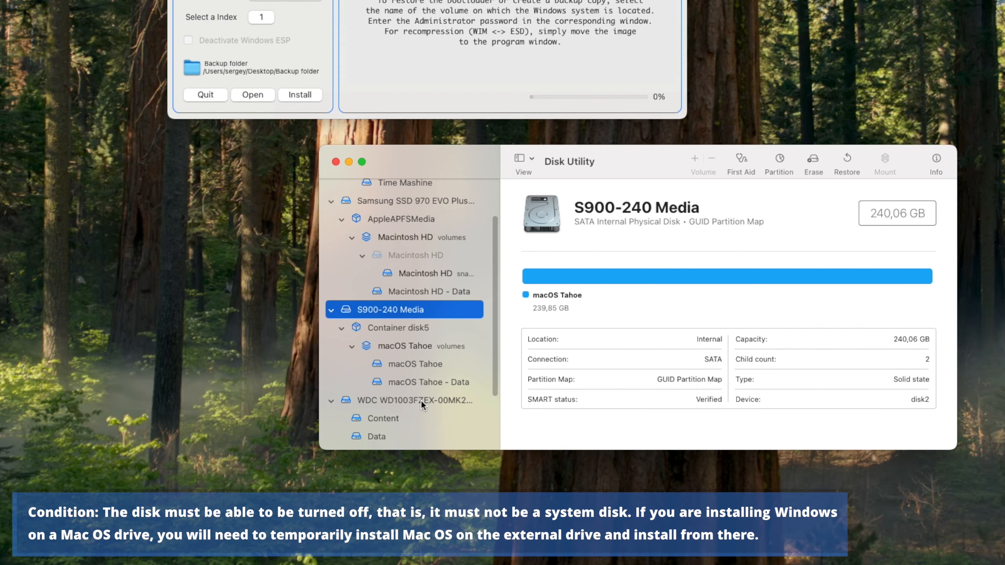
Add a 65,36 GB ExFAT partition named Windows beside the 174,49 GB macOS Tahoe container
click(778, 163)
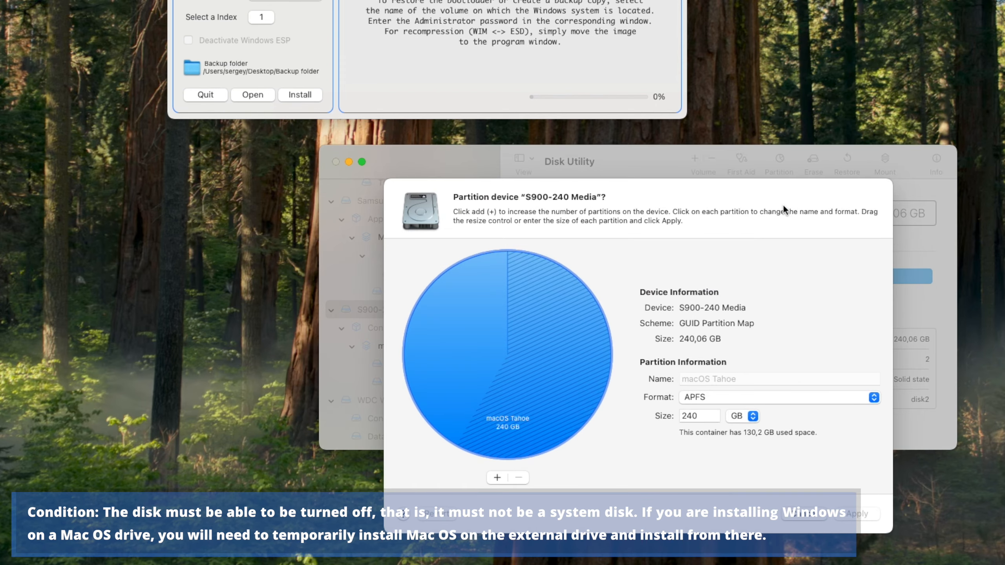
click(495, 478)
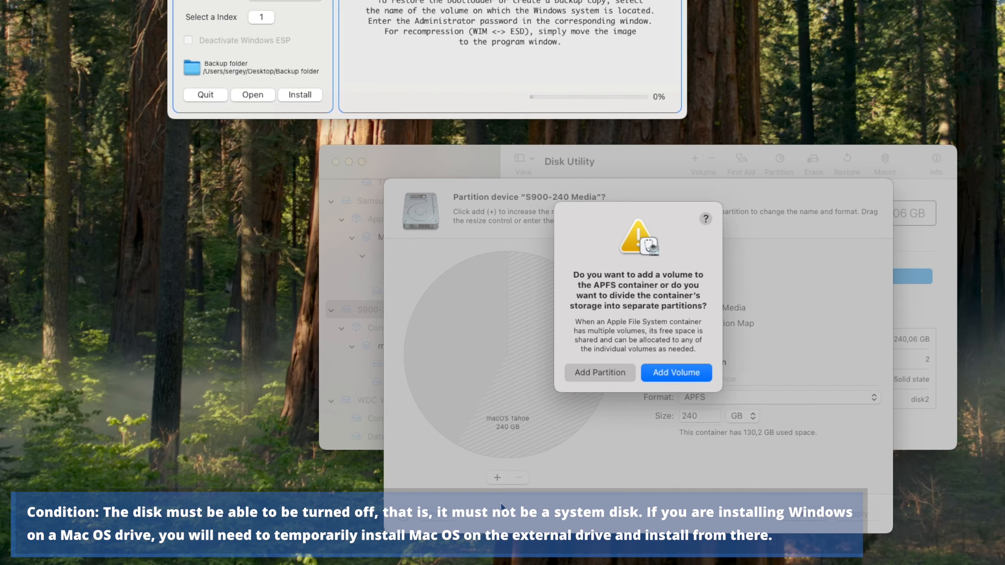
click(610, 372)
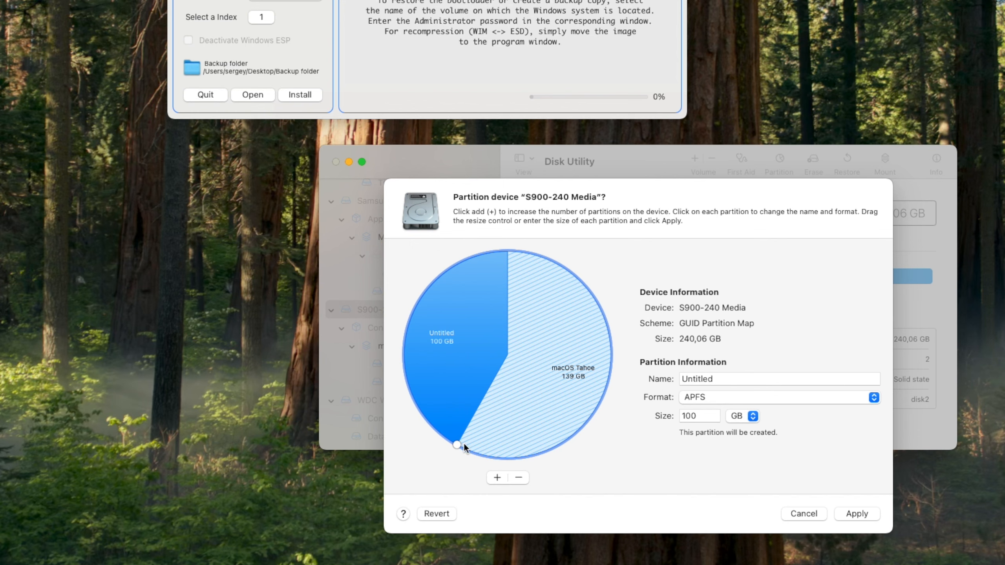
mouse_move(458, 443)
mouse_down()
mouse_move(418, 407)
mouse_move(403, 360)
mouse_move(402, 371)
mouse_up()
click(717, 380)
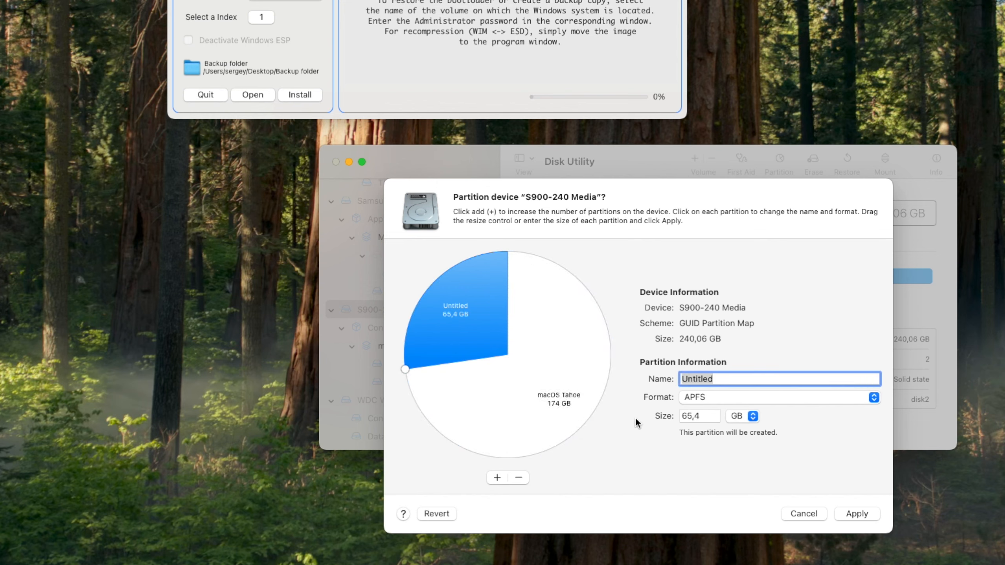
text(Windows)
click(694, 398)
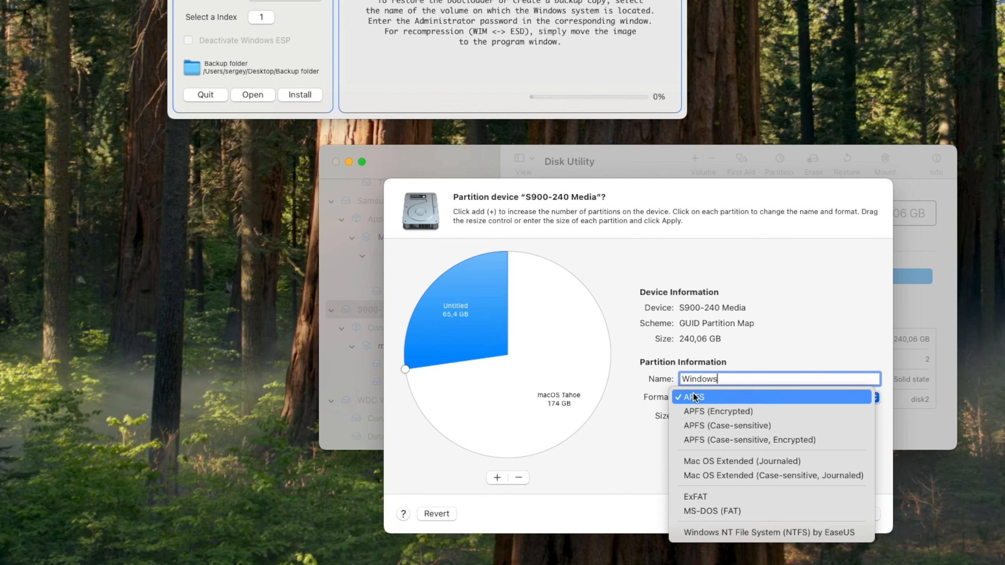
click(708, 497)
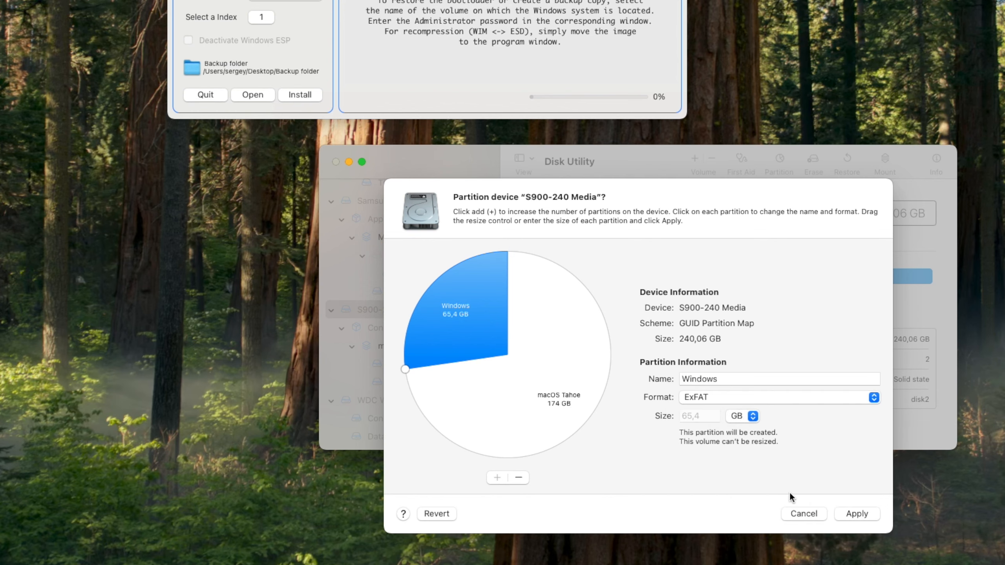
click(866, 514)
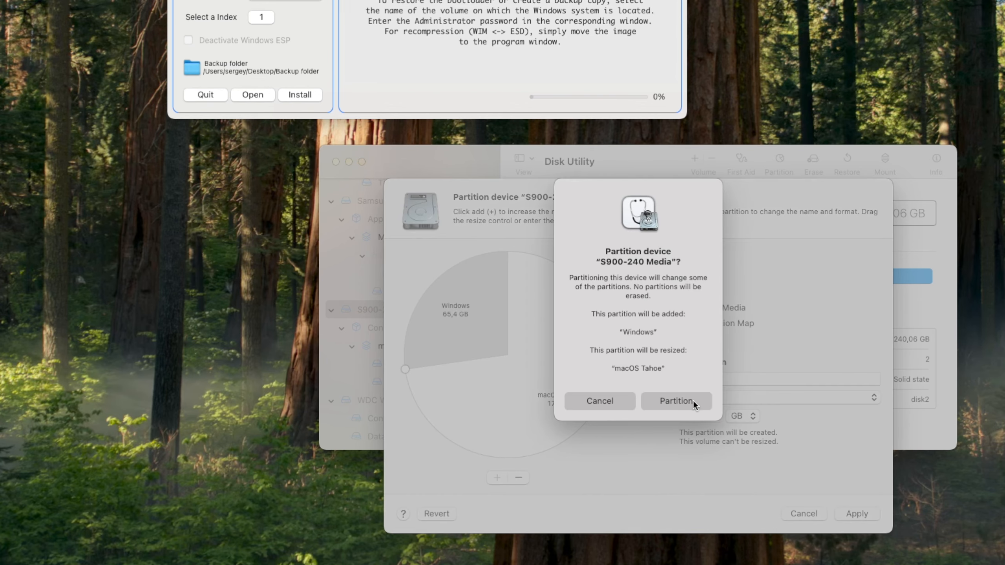
click(676, 401)
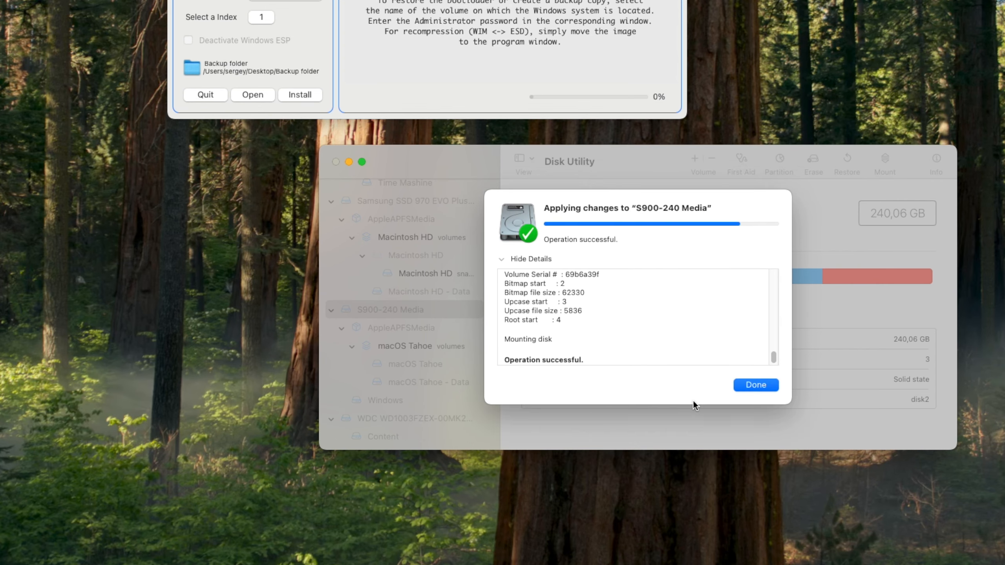
click(755, 385)
scroll(446, 361, down, 1)
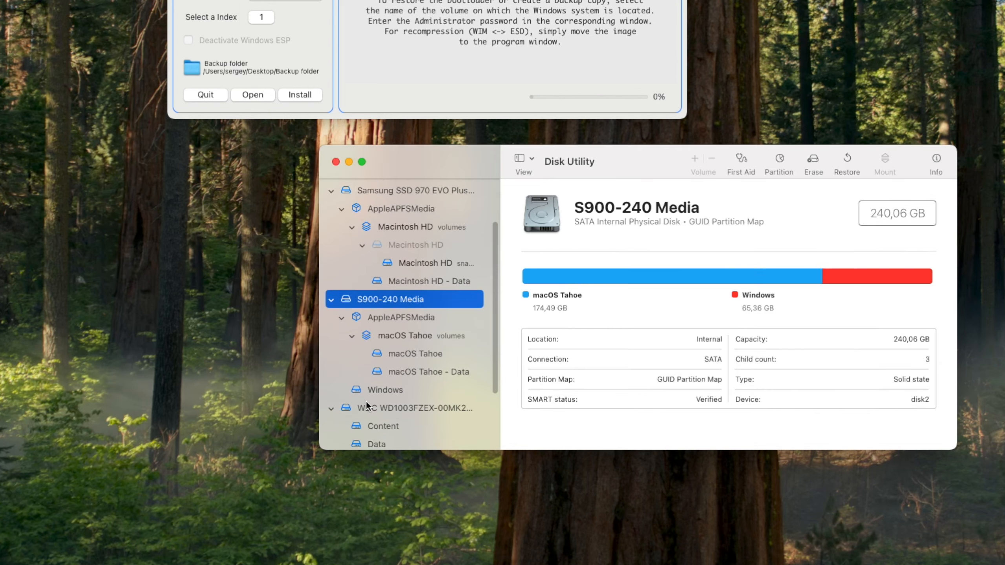
Target the new Windows volume, close Disk Utility, and load the Win11 ISO listing 11 editions
click(386, 389)
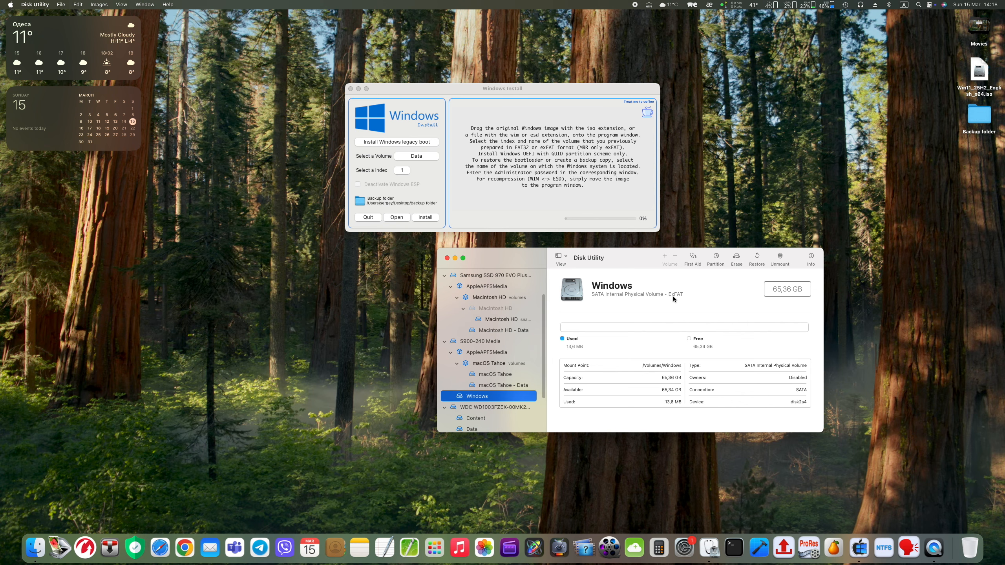
click(416, 158)
click(417, 164)
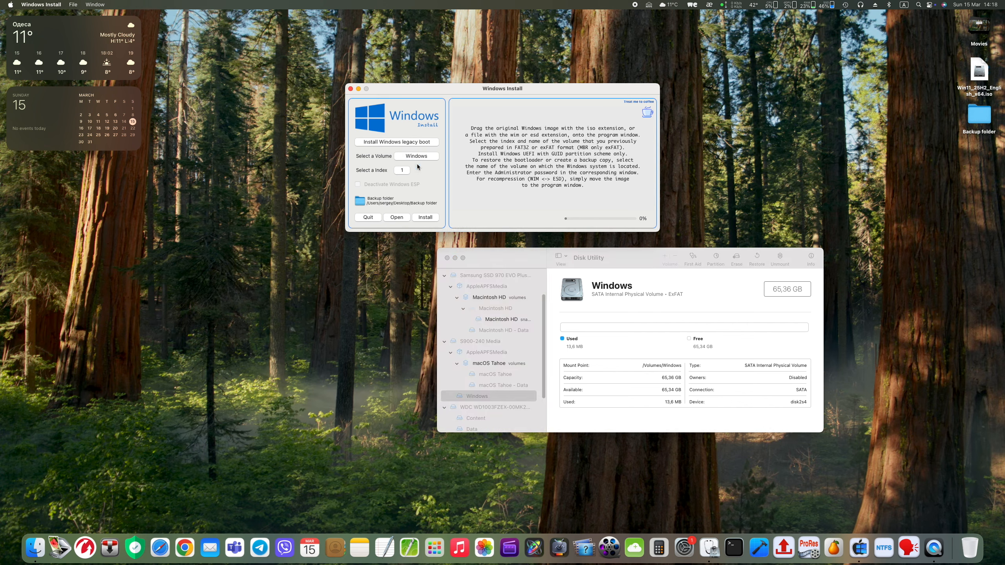
click(446, 257)
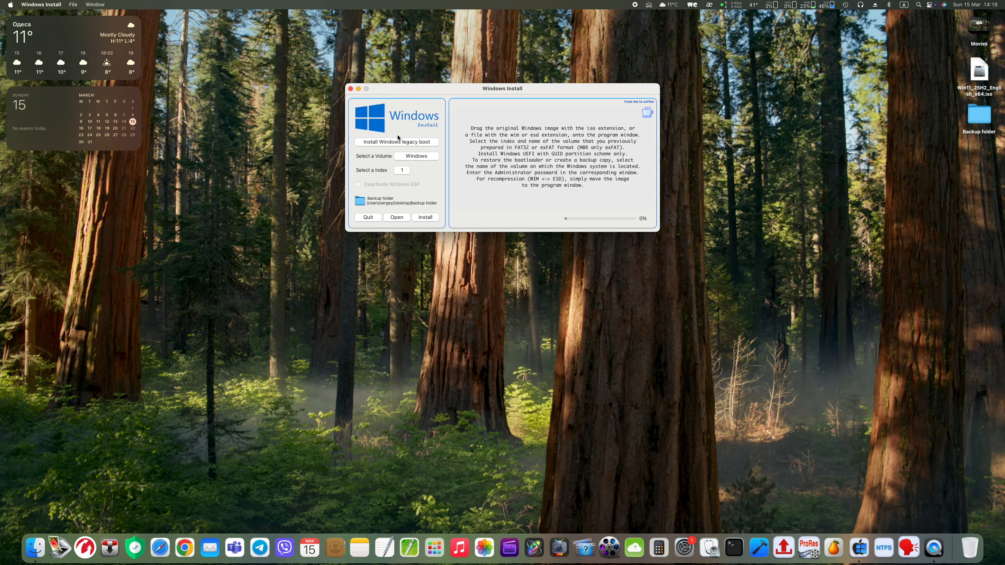
drag(978, 72, 550, 156)
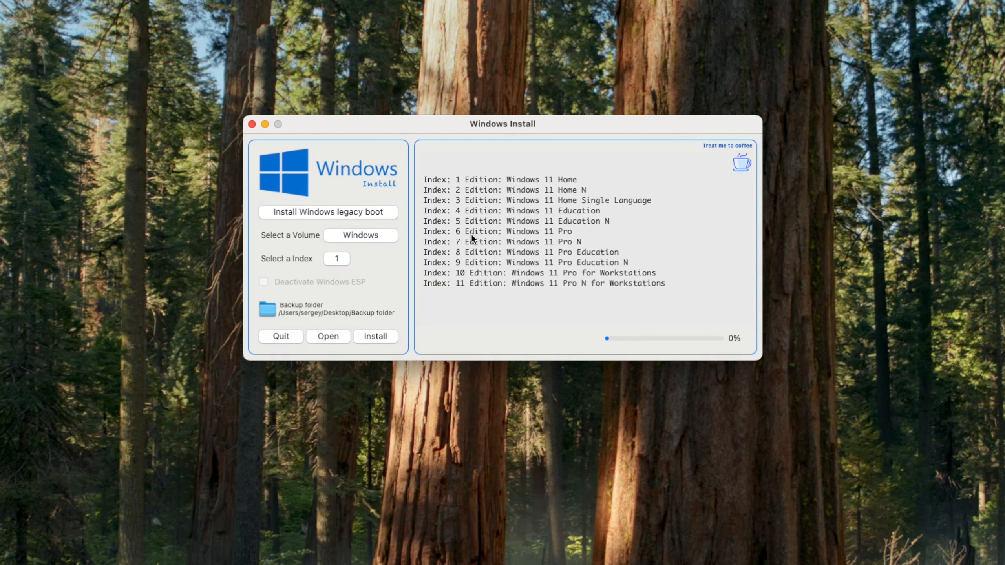
Install index 6 (Windows 11 Pro) onto the Windows volume, accepting customisation and NTFS formatting
click(337, 261)
click(335, 329)
click(374, 337)
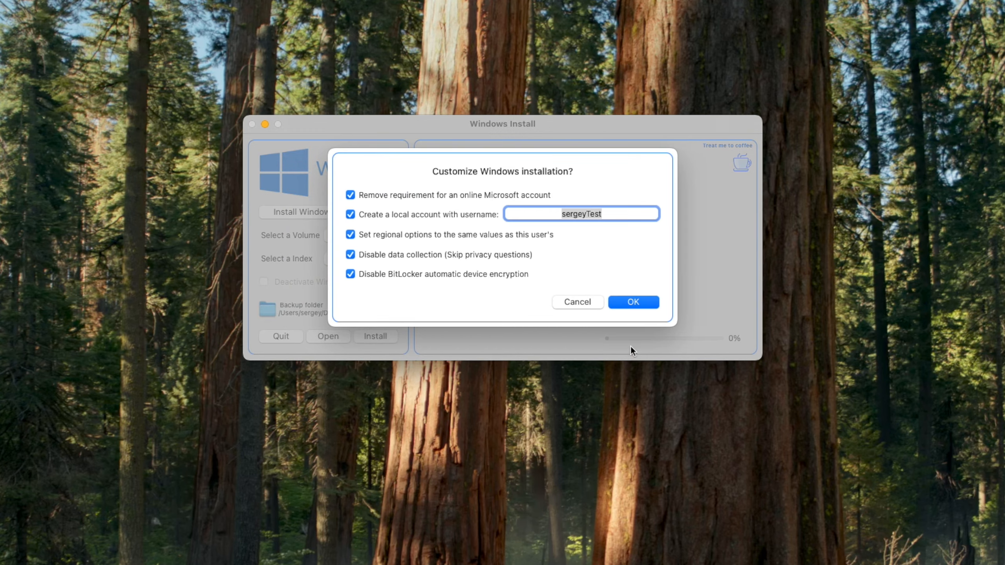
click(623, 300)
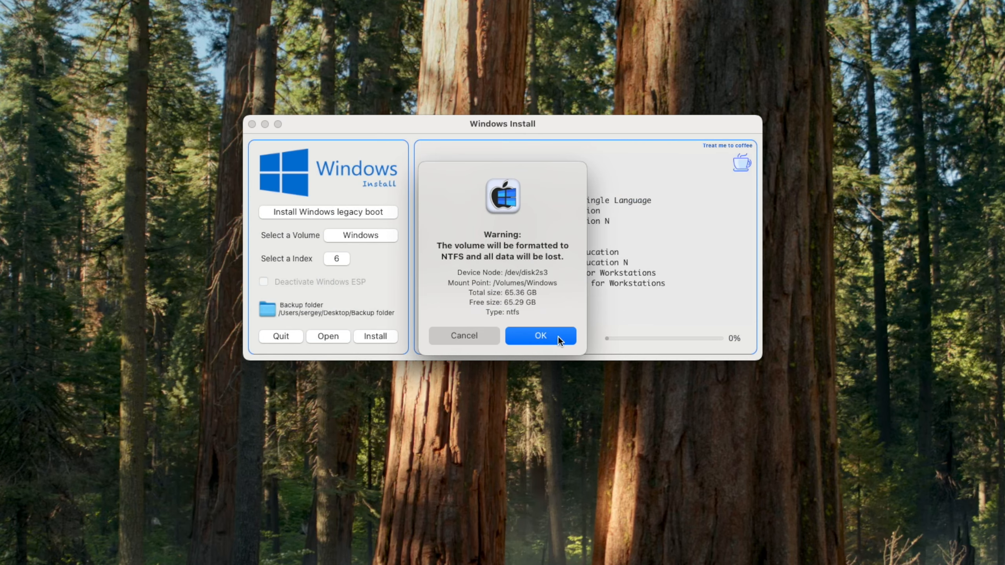
click(557, 336)
text(•••)
click(555, 339)
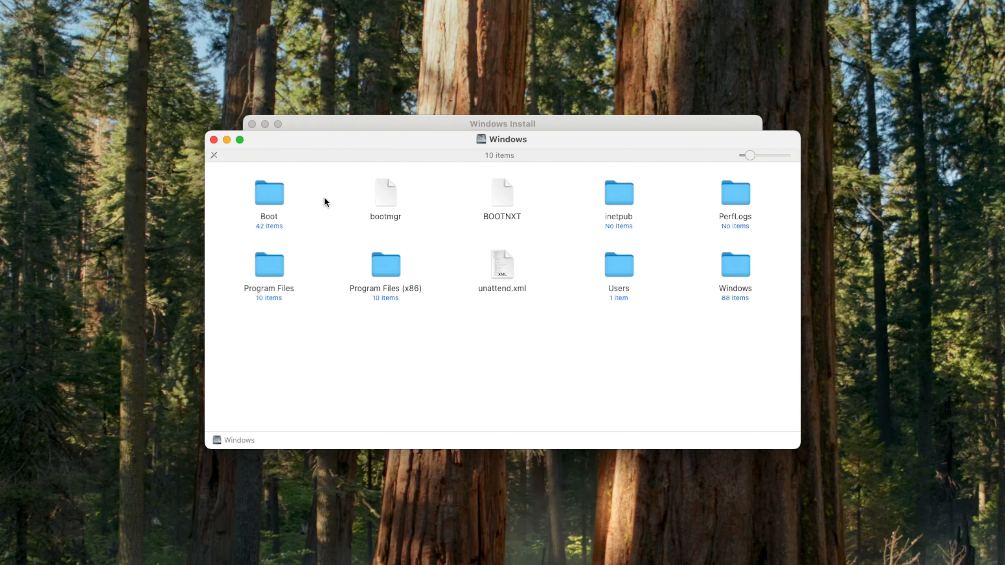
Inspect the Boot folder's contents on the Windows volume, then close it and the Windows volume window
double_click(265, 198)
scroll(524, 280, down, 5)
scroll(523, 281, up, 5)
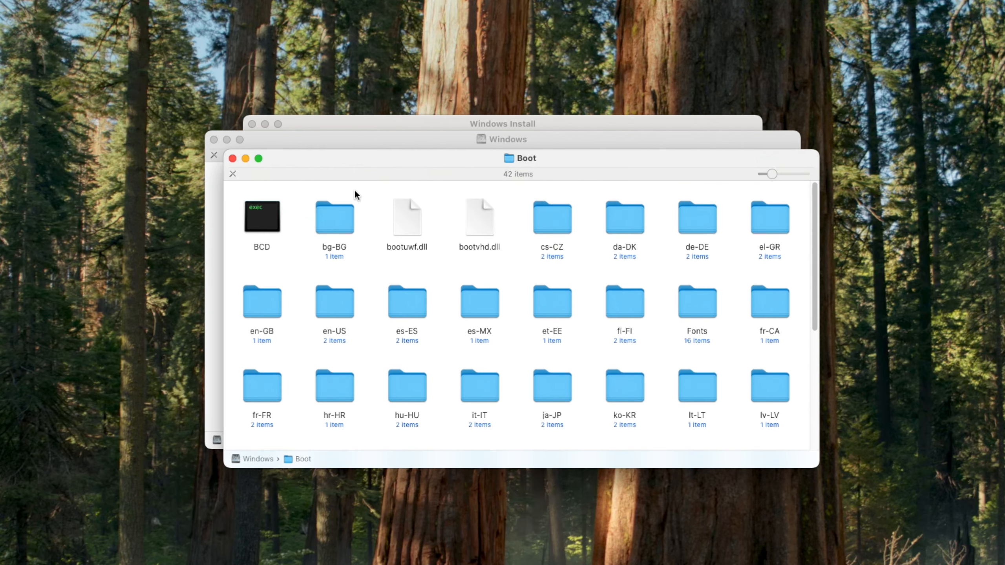
click(232, 158)
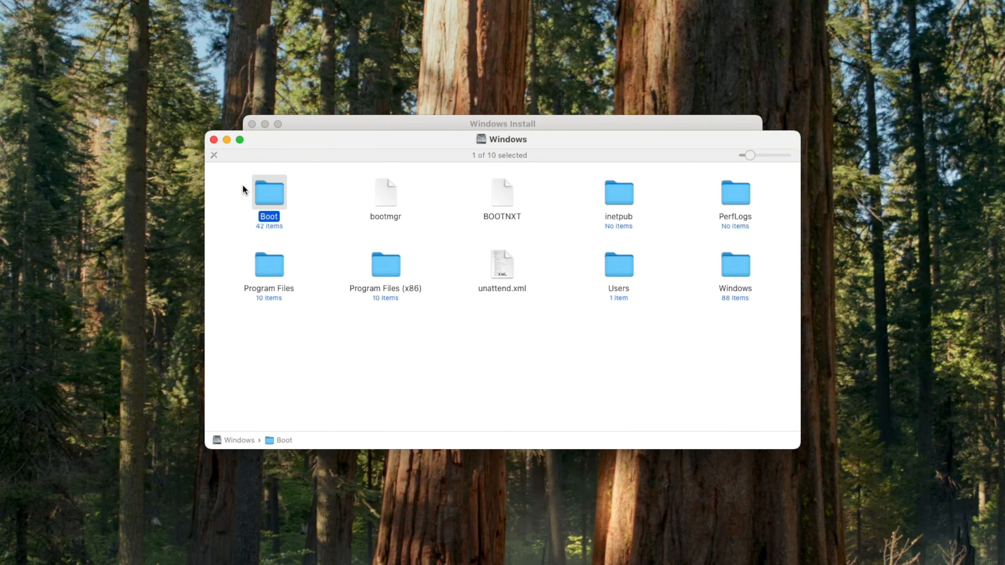
click(214, 140)
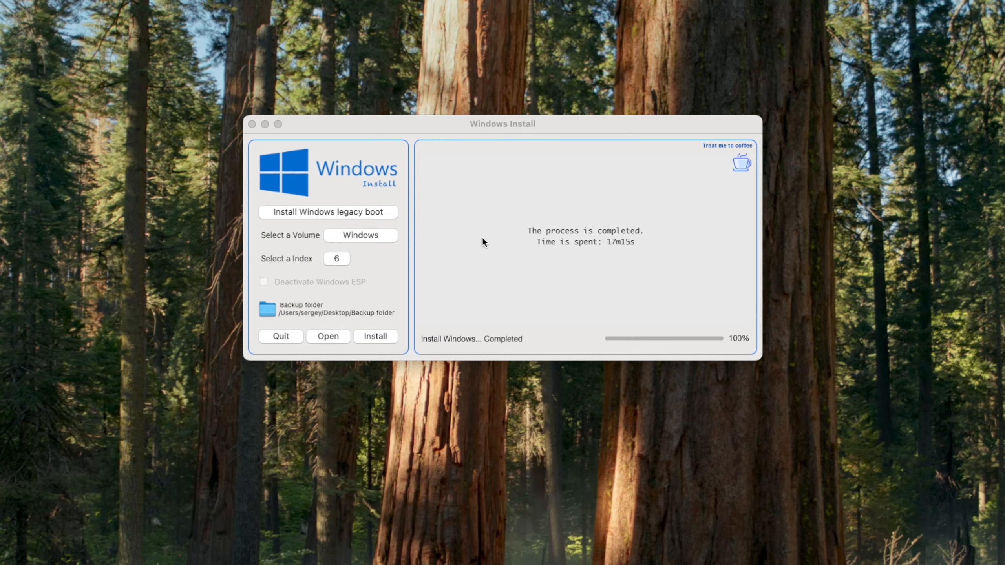